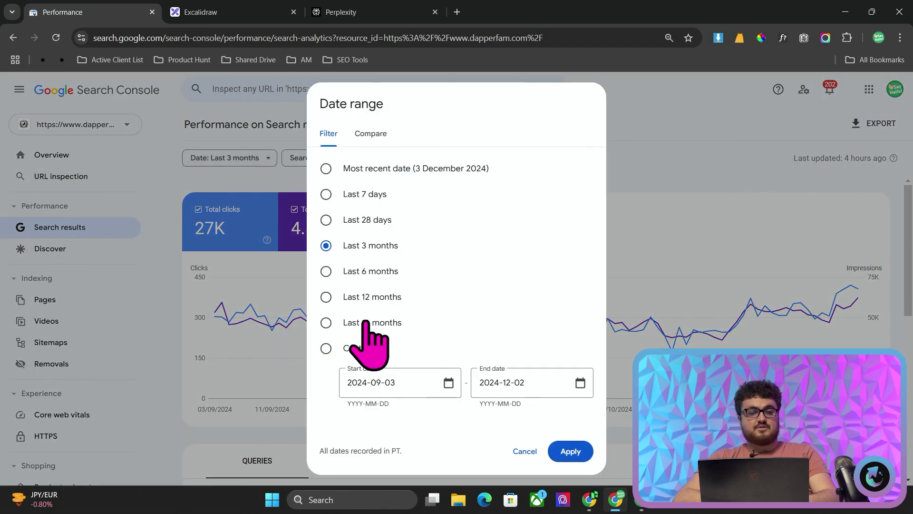
# - Compare 16-month clicks and impressions trends separately, then reset the report to the last 3 months
pyautogui.doubleClick(365, 323)
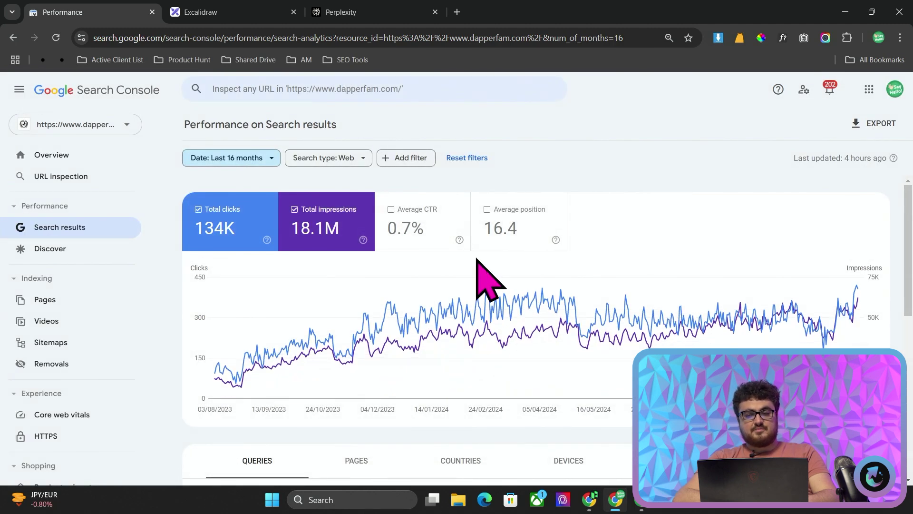
pyautogui.click(235, 237)
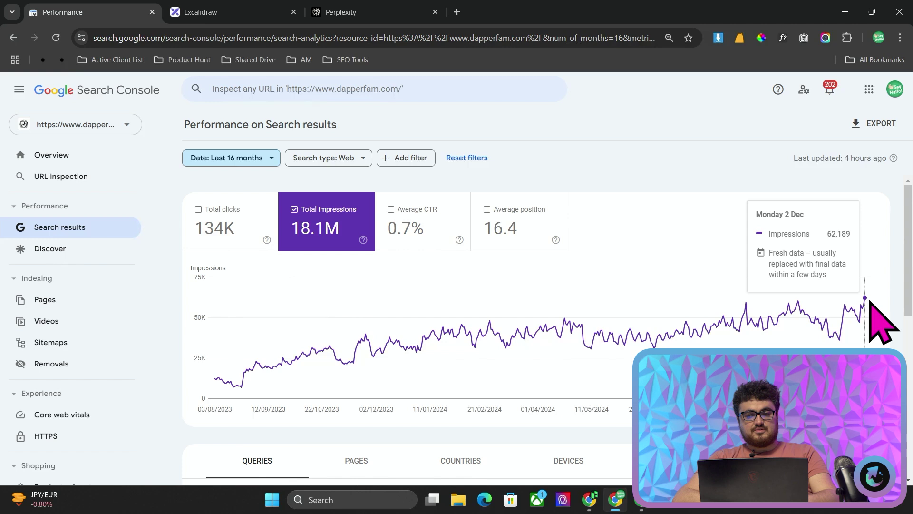
pyautogui.click(203, 224)
pyautogui.click(312, 230)
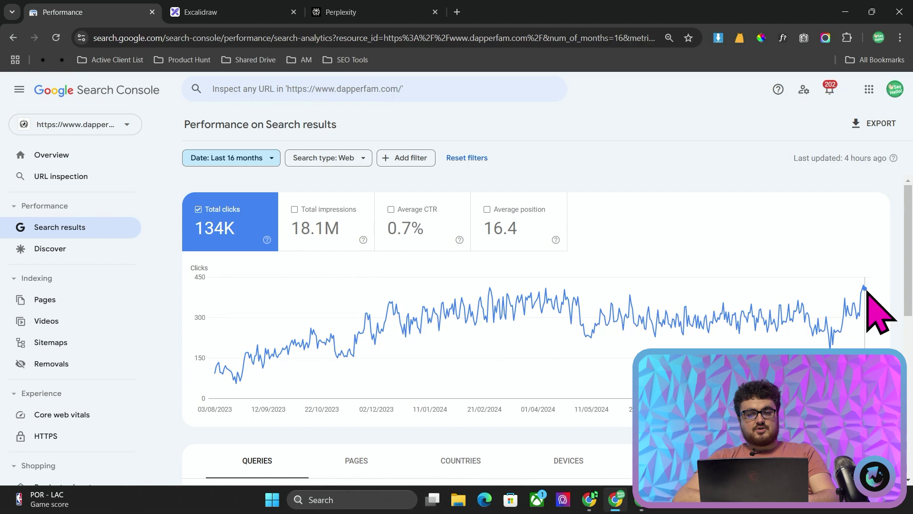
pyautogui.click(108, 227)
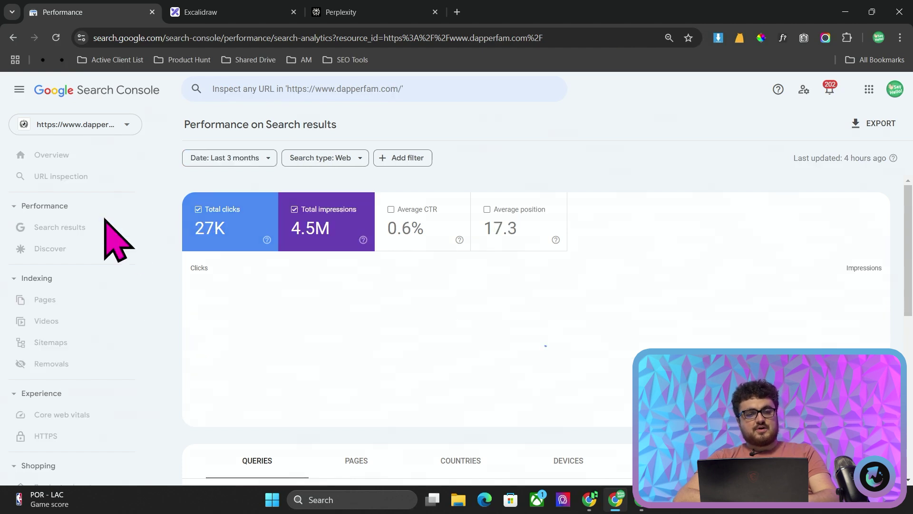
# - Add an extra-large 'Blogs / Collections / Products' text label to the Excalidraw canvas and position it
pyautogui.click(226, 12)
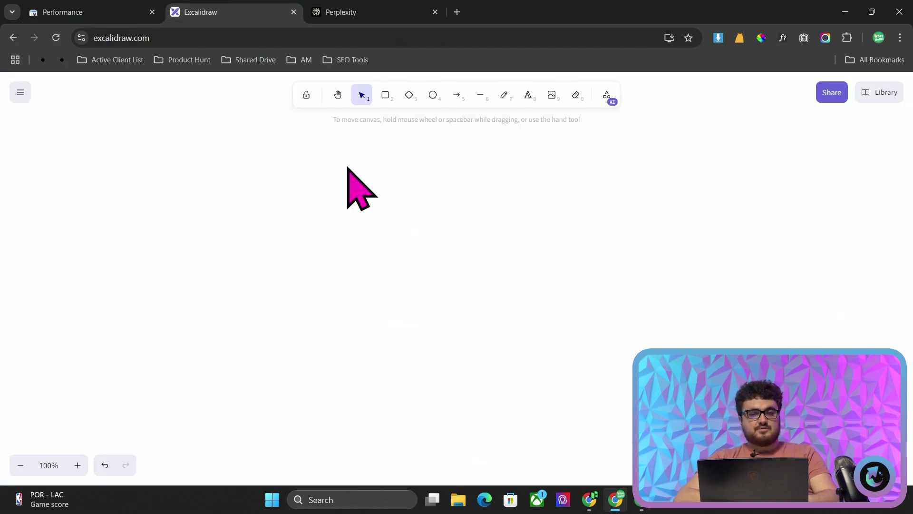
pyautogui.click(528, 95)
pyautogui.click(273, 142)
pyautogui.click(97, 229)
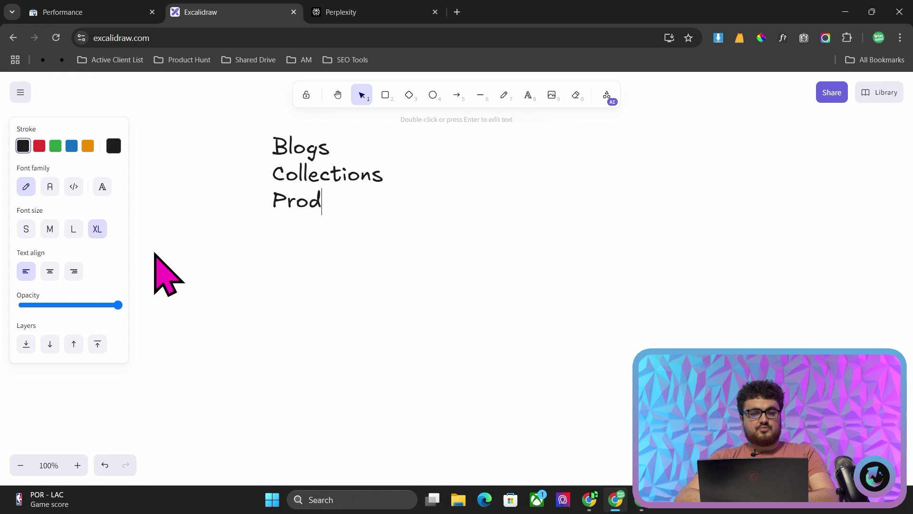
pyautogui.moveTo(300, 177); pyautogui.dragTo(266, 187)
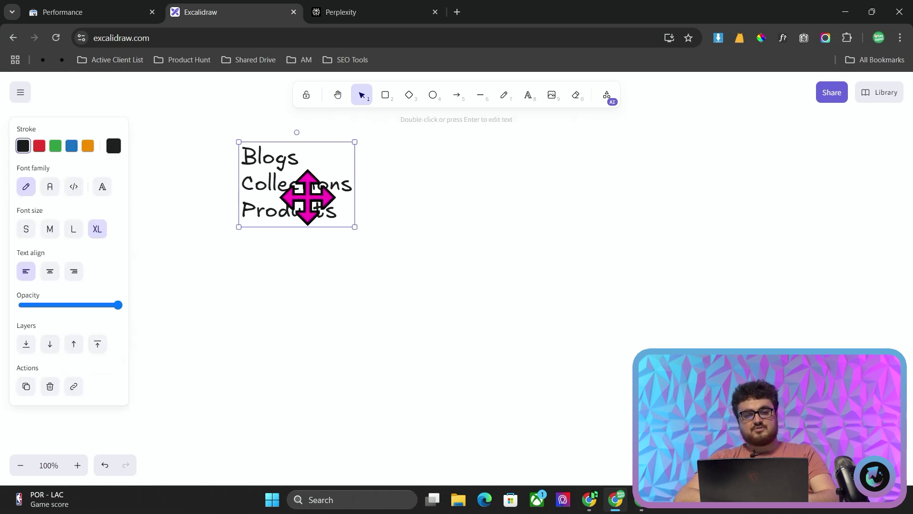
pyautogui.moveTo(355, 227)
pyautogui.mouseDown()
pyautogui.moveTo(461, 254)
pyautogui.moveTo(367, 218)
pyautogui.mouseUp()
pyautogui.click(497, 235)
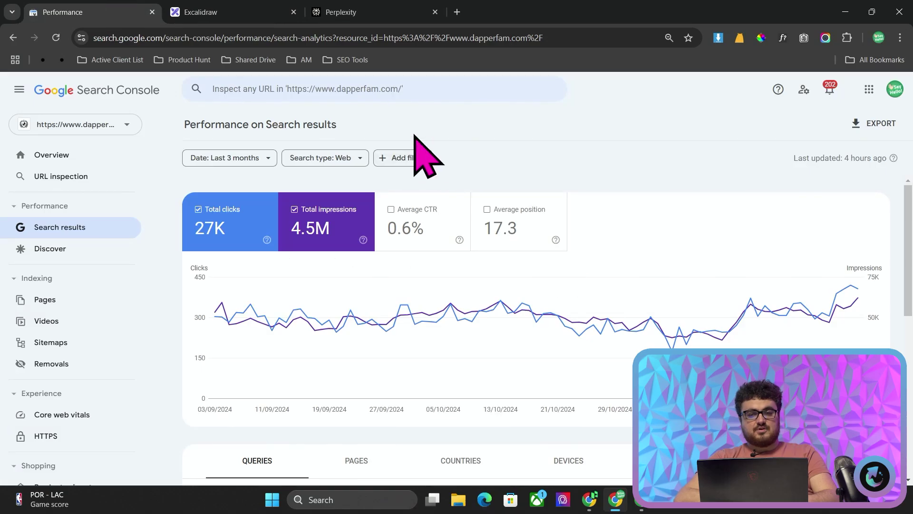
# - Filter to pages containing 'blogs', sort by impressions, and list the top blog pages
pyautogui.click(412, 164)
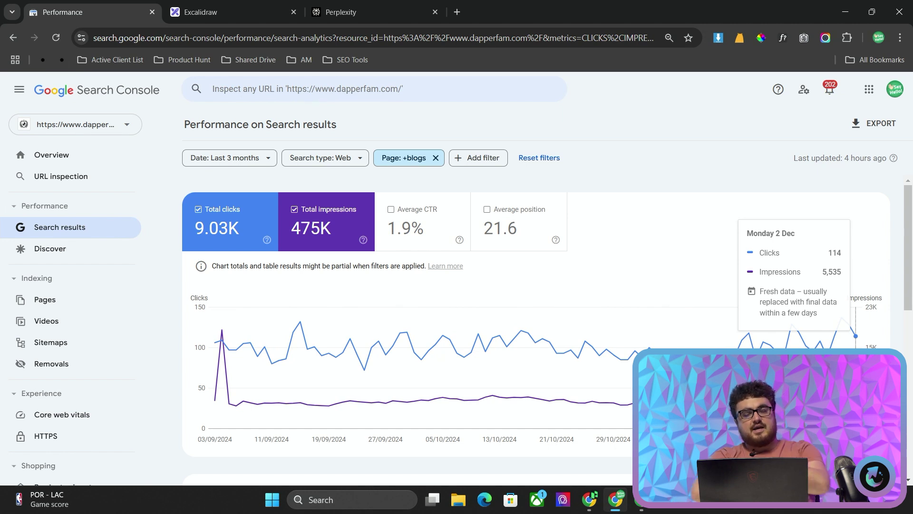
pyautogui.scroll(-6, 693, 261)
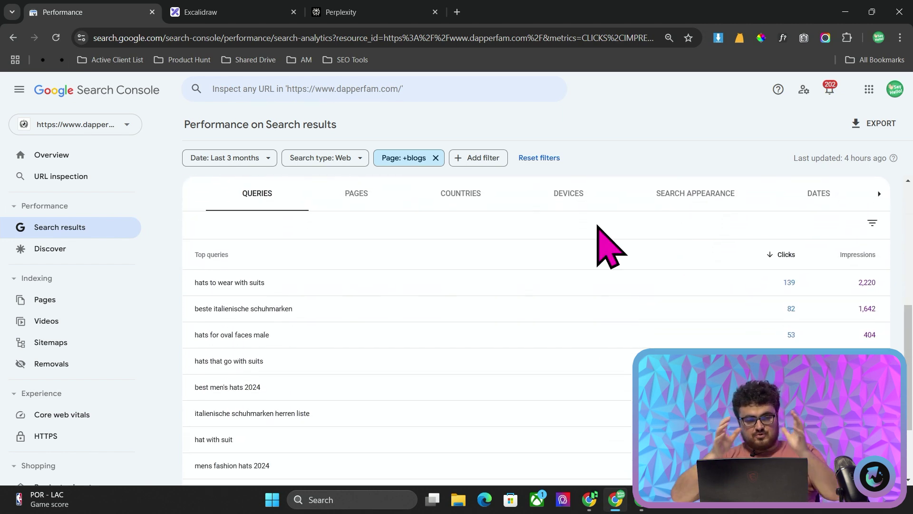
pyautogui.scroll(1, 597, 227)
pyautogui.click(860, 275)
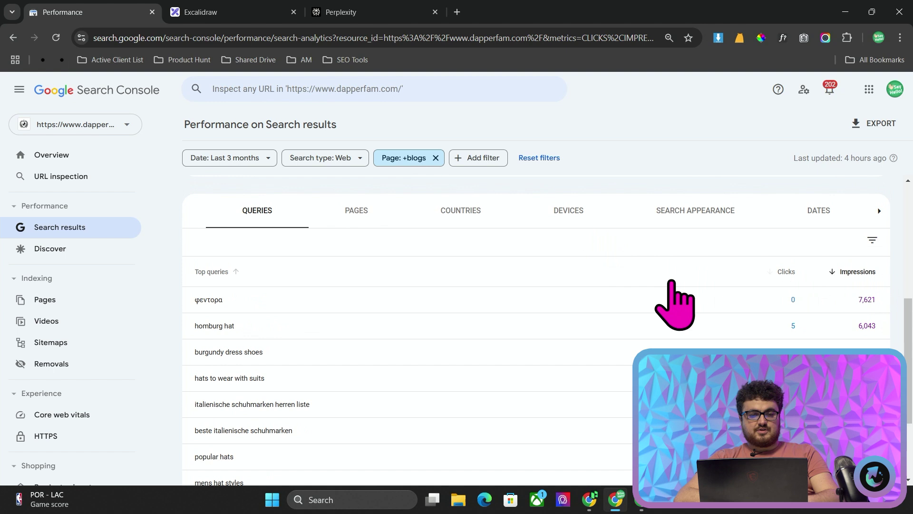
pyautogui.click(338, 214)
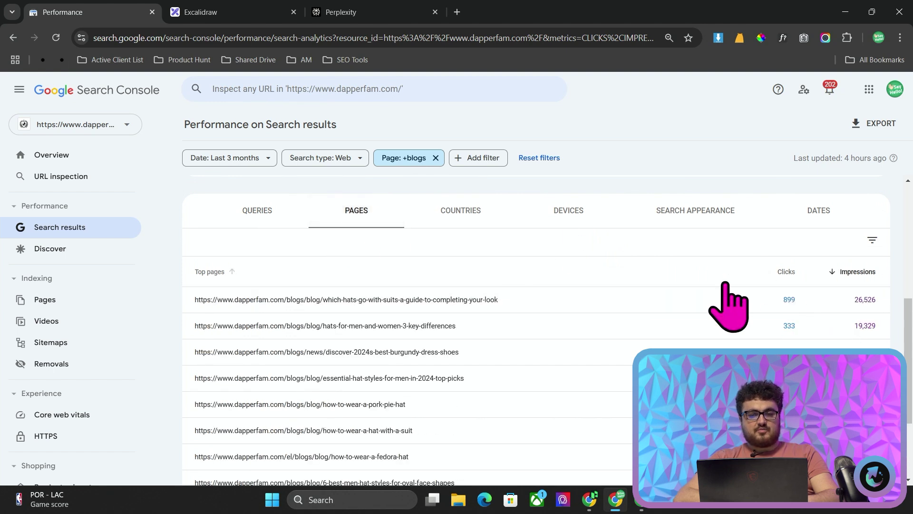
pyautogui.scroll(-1, 728, 304)
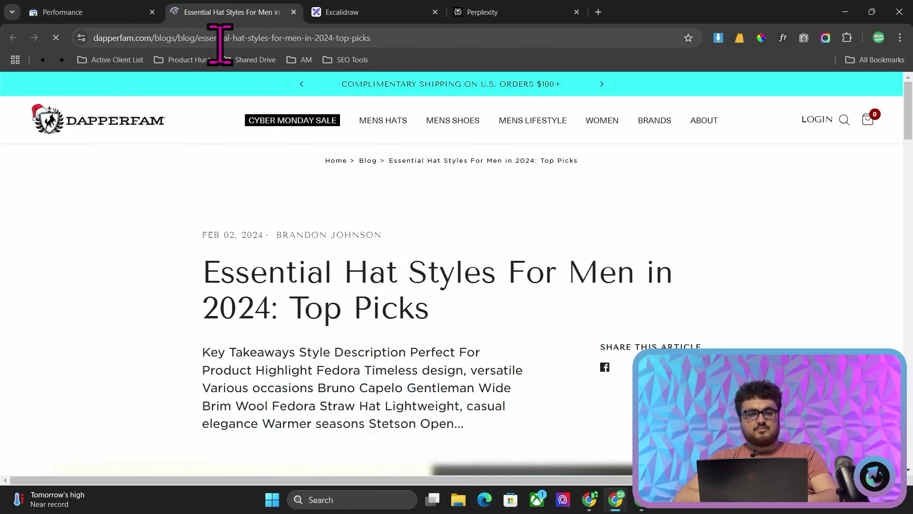
# - Open the article's Trilby Hats and Casual Hats links in background tabs and preview the Trilby collection
pyautogui.scroll(-4, 419, 181)
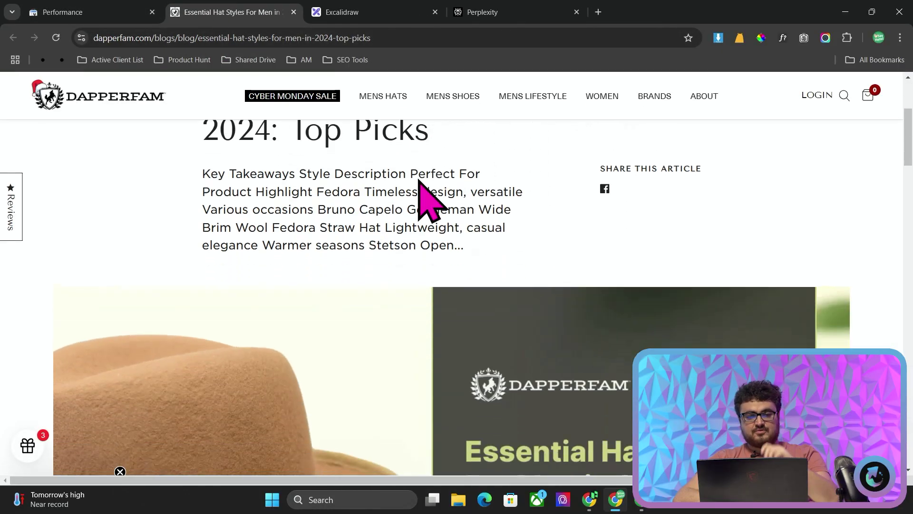
pyautogui.scroll(-10, 421, 195)
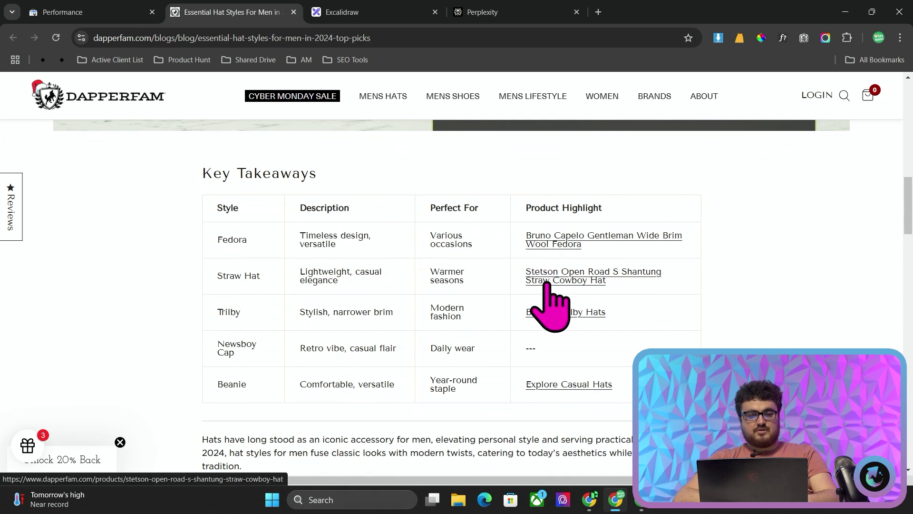
pyautogui.middleClick(547, 312)
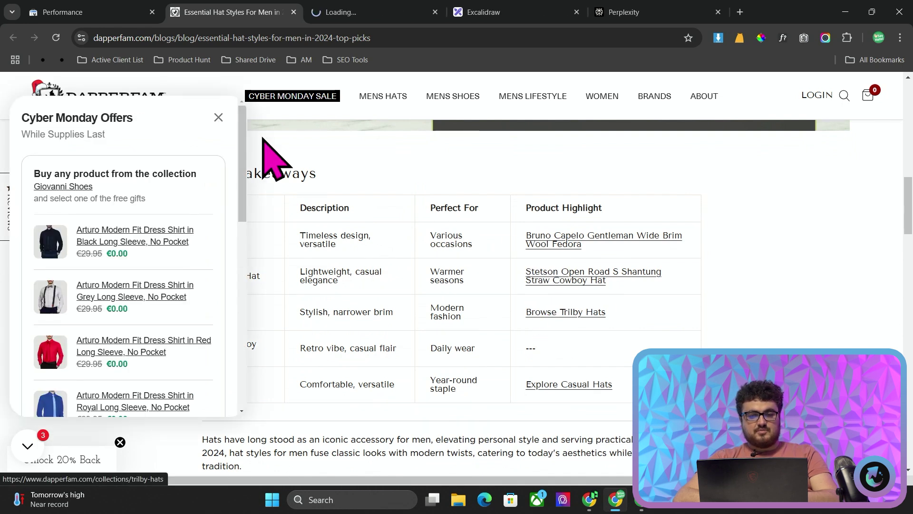
pyautogui.click(218, 118)
pyautogui.middleClick(545, 384)
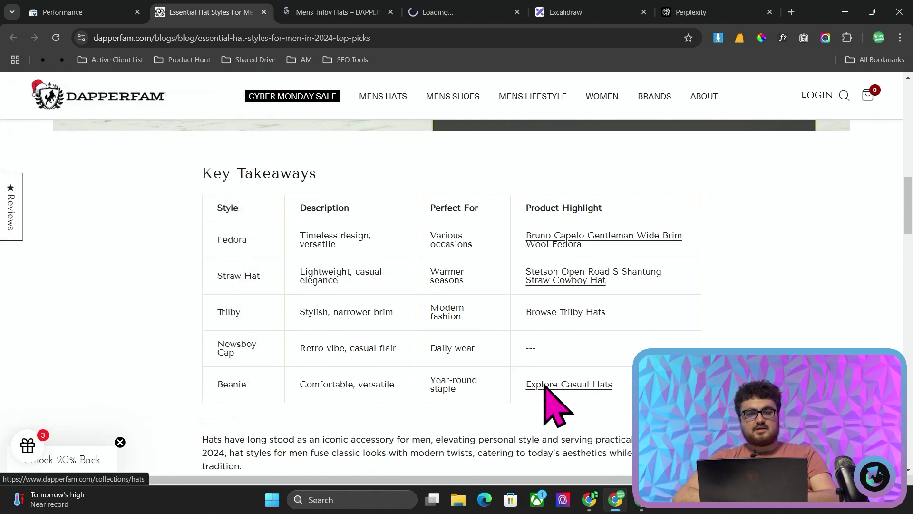
pyautogui.click(318, 14)
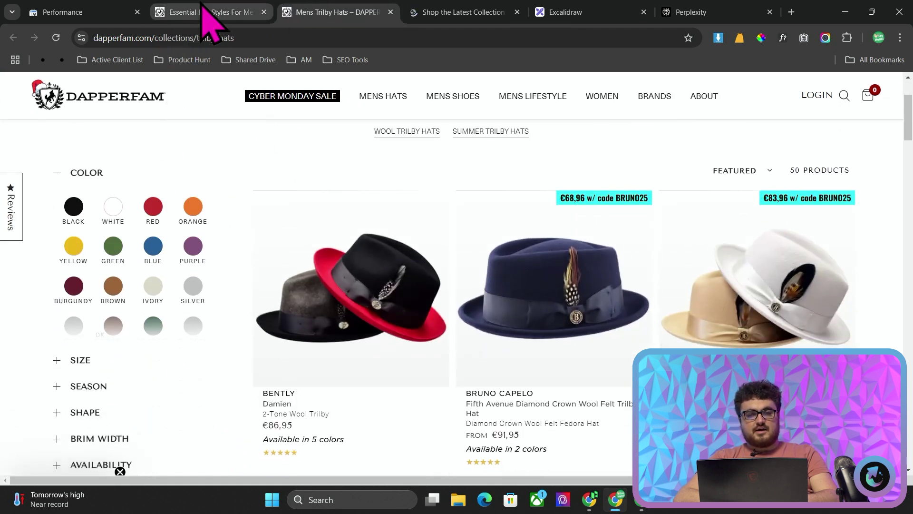
pyautogui.click(164, 13)
# - Open the article's beanies, best-selling hats, Trilby and straw hat collection links in background tabs
pyautogui.scroll(-4, 428, 326)
pyautogui.scroll(-7, 422, 318)
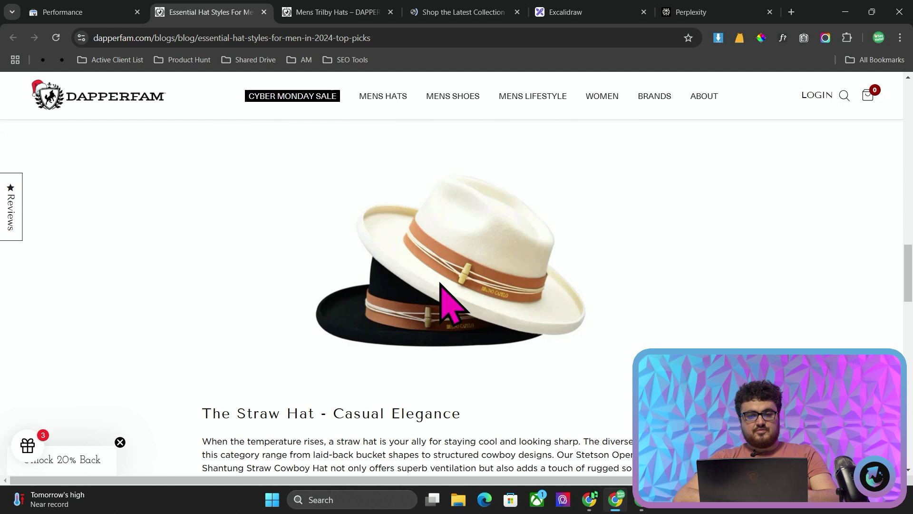
pyautogui.scroll(4, 440, 283)
pyautogui.scroll(-12, 440, 285)
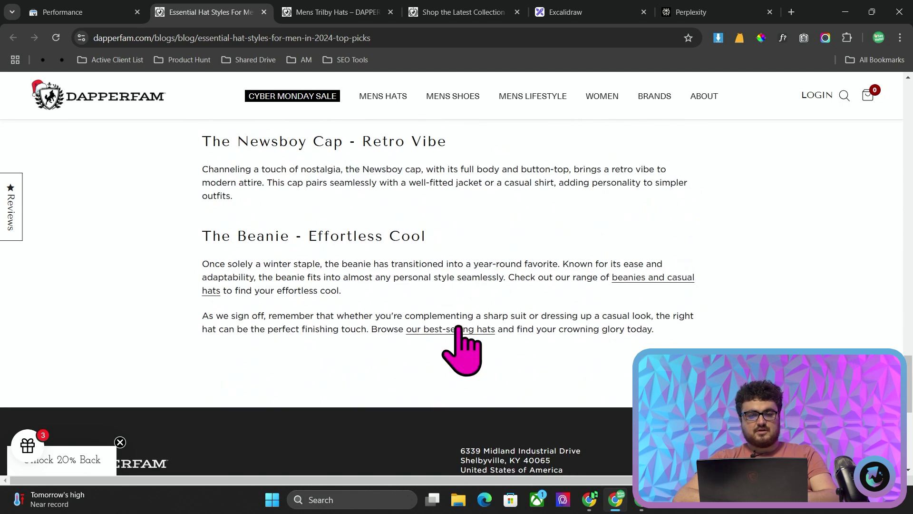
pyautogui.keyDown('ctrl'); pyautogui.click(212, 292); pyautogui.keyUp('ctrl')
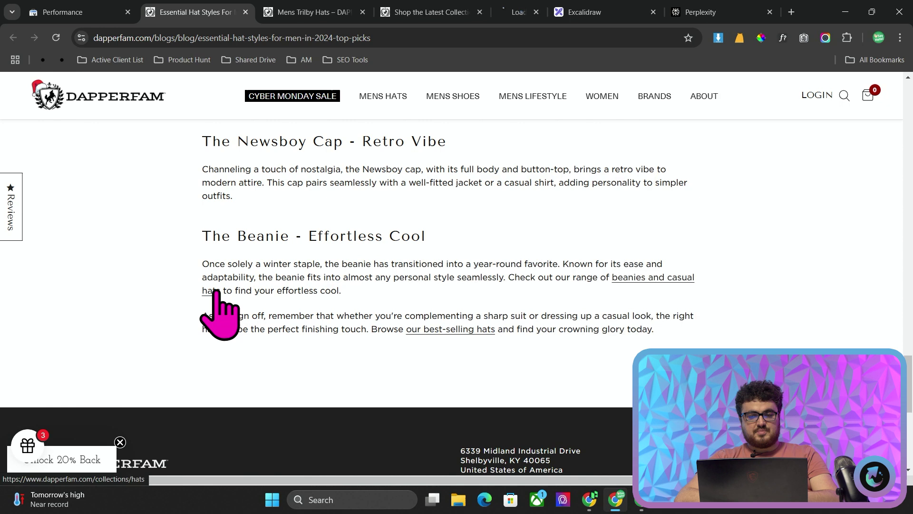
pyautogui.keyDown('ctrl'); pyautogui.click(428, 330); pyautogui.keyUp('ctrl')
pyautogui.scroll(3, 395, 267)
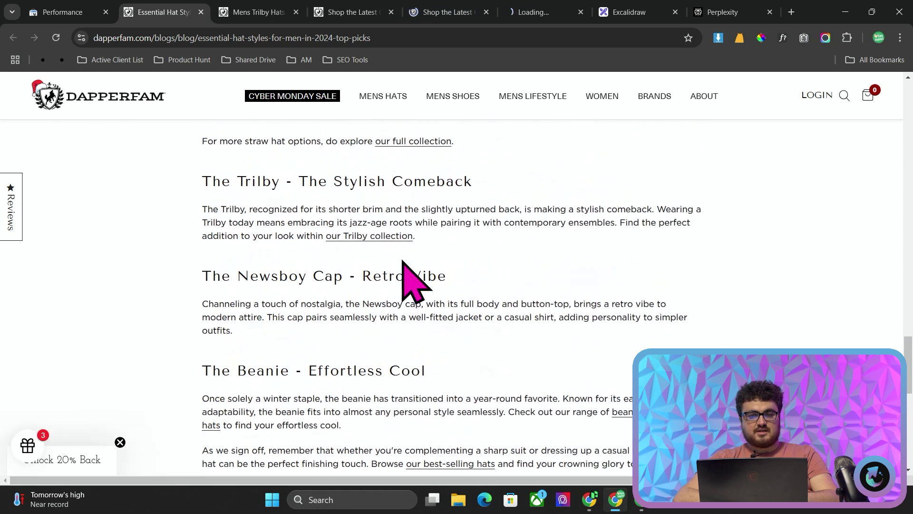
pyautogui.keyDown('ctrl'); pyautogui.click(377, 248); pyautogui.keyUp('ctrl')
pyautogui.scroll(1, 378, 246)
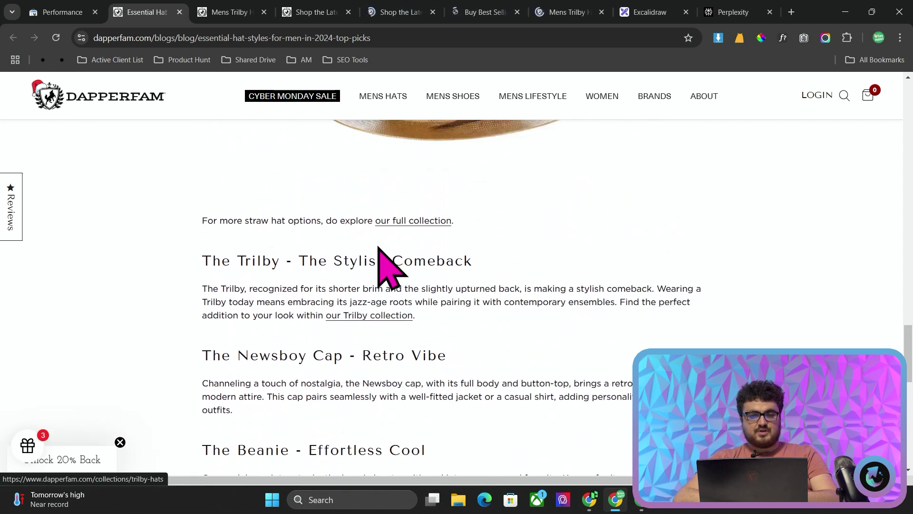
pyautogui.keyDown('ctrl'); pyautogui.click(400, 228); pyautogui.keyUp('ctrl')
pyautogui.scroll(10, 404, 238)
pyautogui.scroll(6, 402, 229)
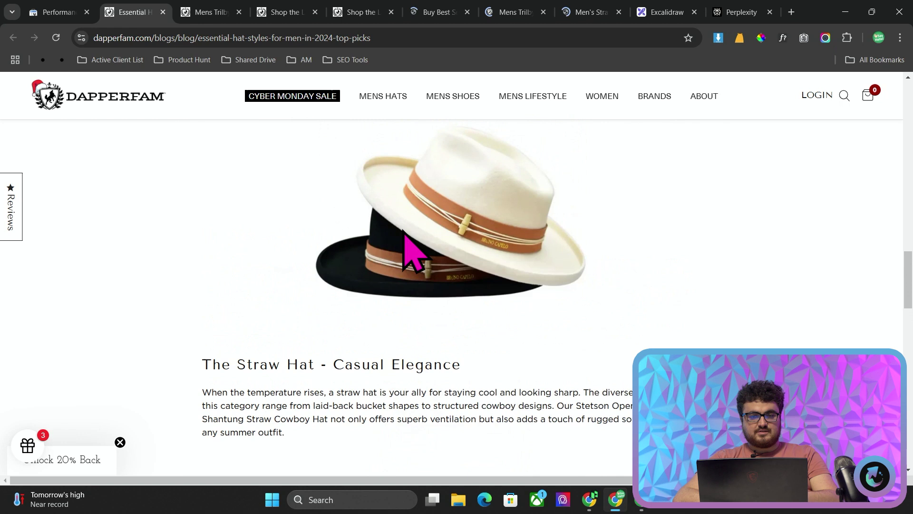
# - Search the hat-styles article for 'fedora', which appears 12 times
pyautogui.moveTo(332, 210); pyautogui.dragTo(212, 169)
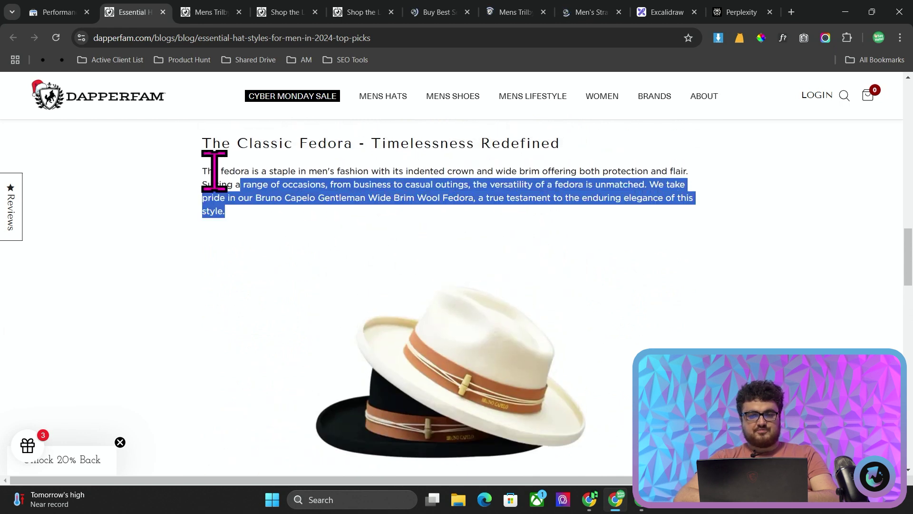
pyautogui.click(218, 179)
pyautogui.scroll(5, 219, 180)
pyautogui.scroll(2, 331, 180)
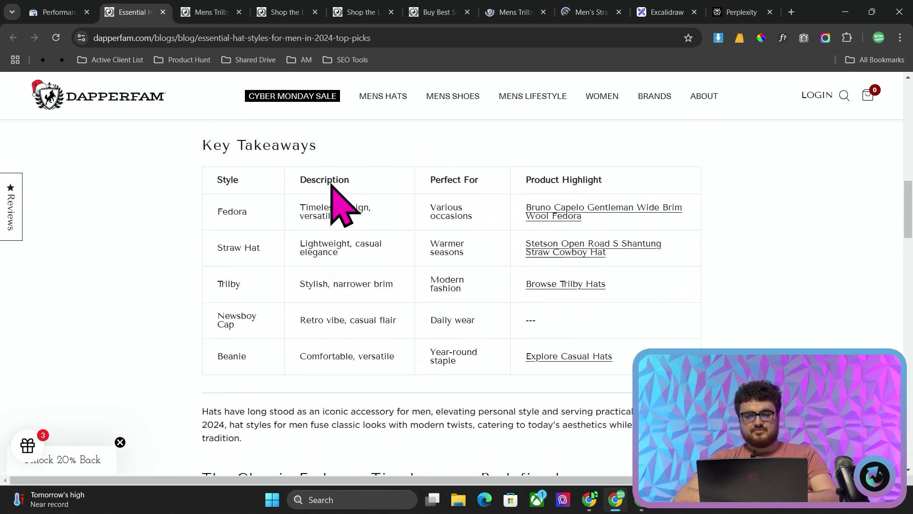
pyautogui.hotkey('ctrl', 'f')
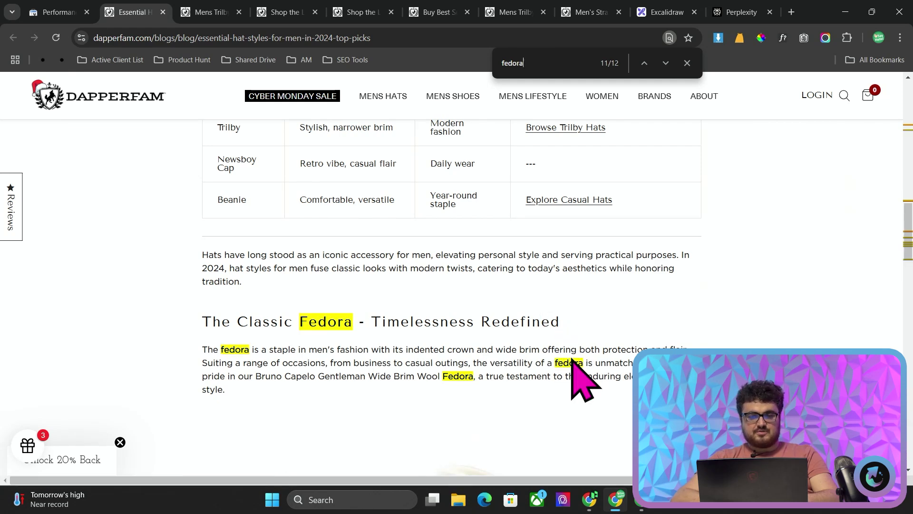
# - Look through the Trilby, Men's Hats, Best Sellers and Men's Straw Hats (230 products) collections
pyautogui.click(206, 5)
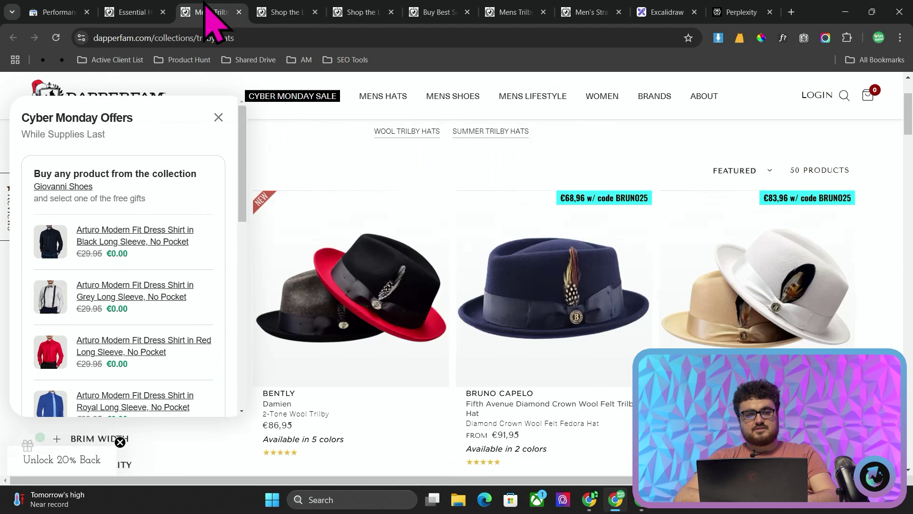
pyautogui.click(364, 12)
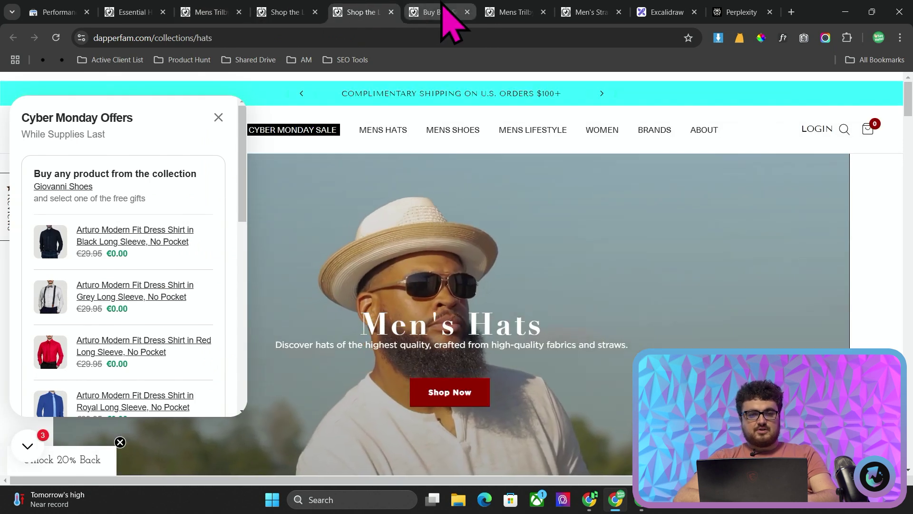
pyautogui.click(445, 11)
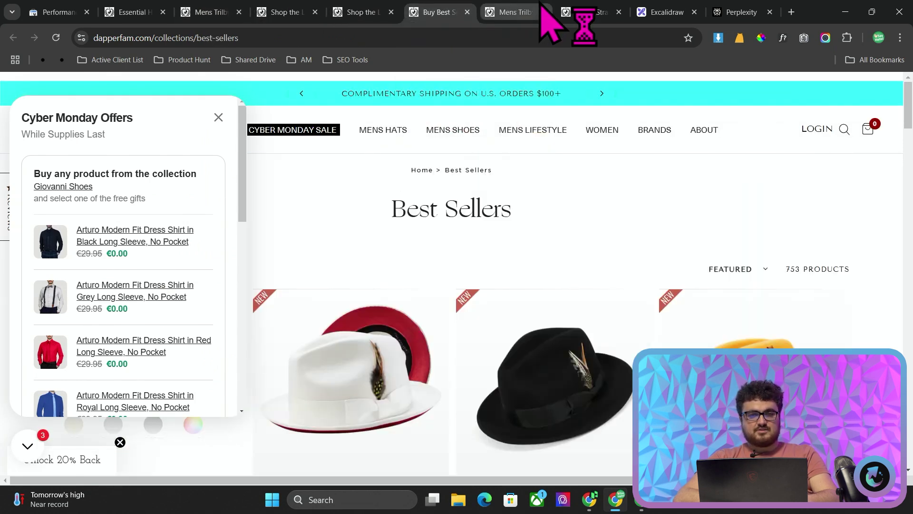
pyautogui.click(516, 12)
pyautogui.click(602, 14)
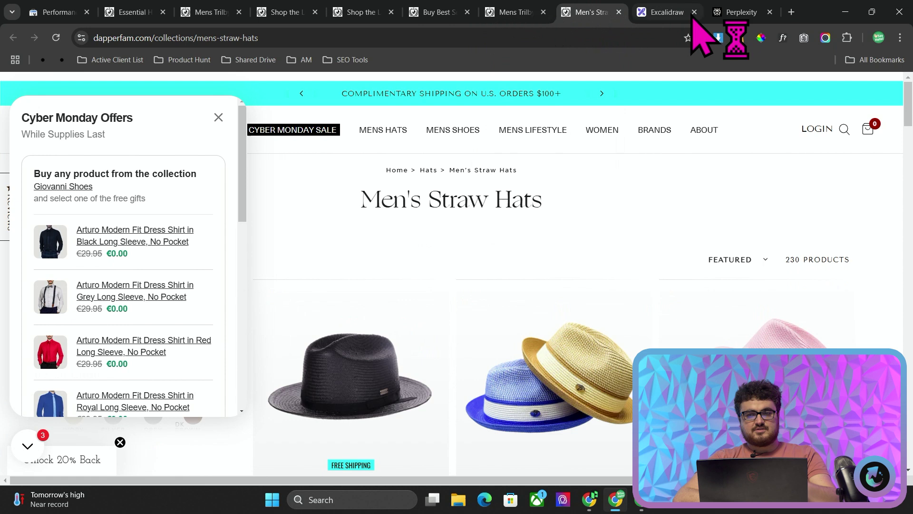
# - Move the 'Topical authority' text just below Products and enlarge it
pyautogui.click(676, 12)
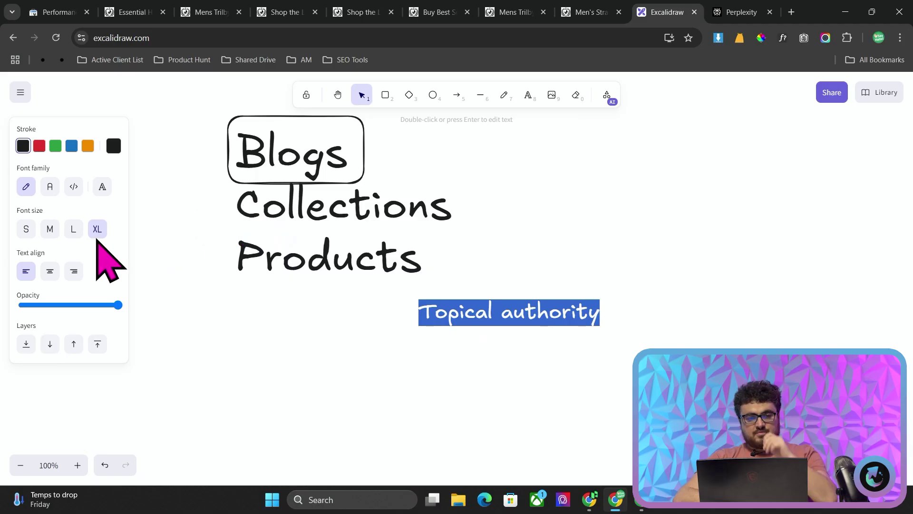
pyautogui.click(418, 315)
pyautogui.click(383, 310)
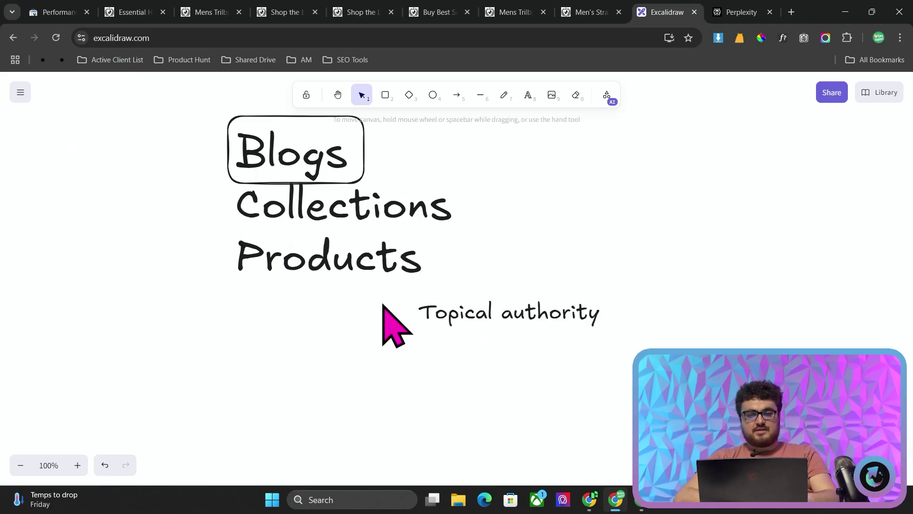
pyautogui.moveTo(467, 310); pyautogui.dragTo(383, 304)
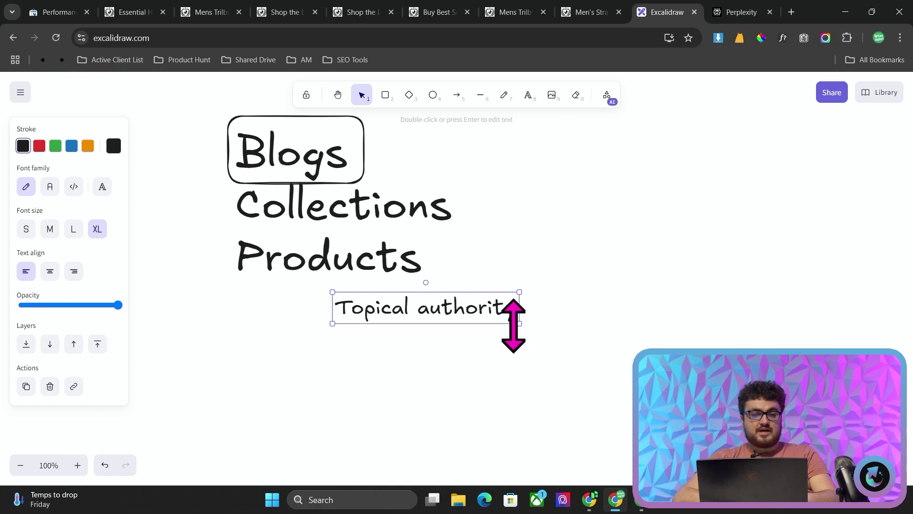
pyautogui.moveTo(519, 324); pyautogui.dragTo(589, 319)
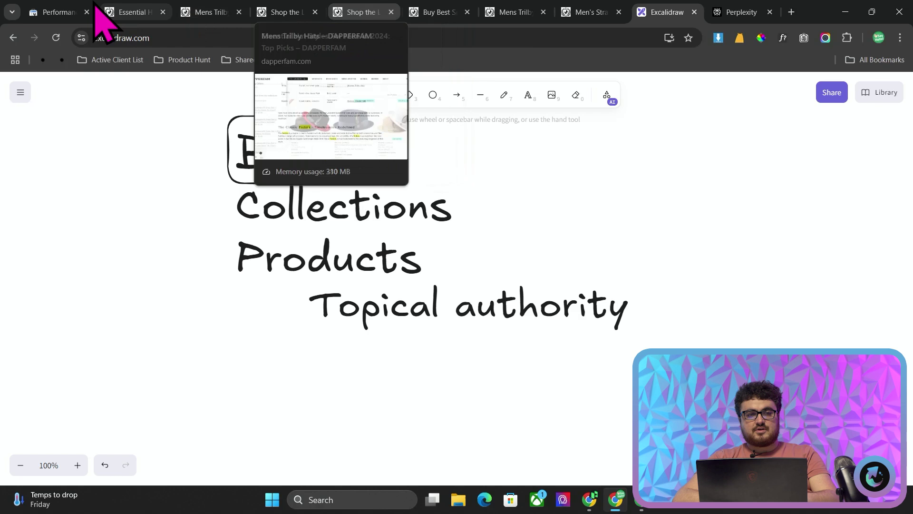
# - Change the Page filter value from 'blogs' to 'collections'
pyautogui.click(79, 14)
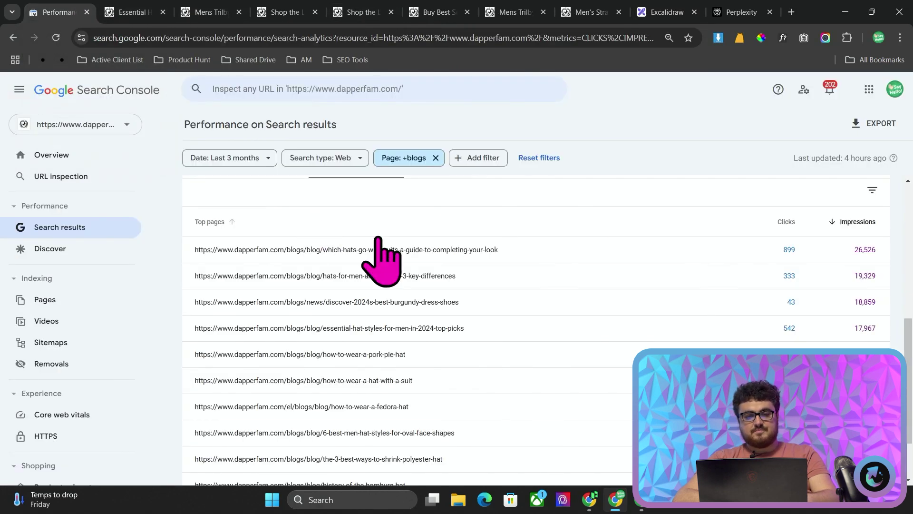
pyautogui.scroll(5, 409, 199)
pyautogui.click(408, 159)
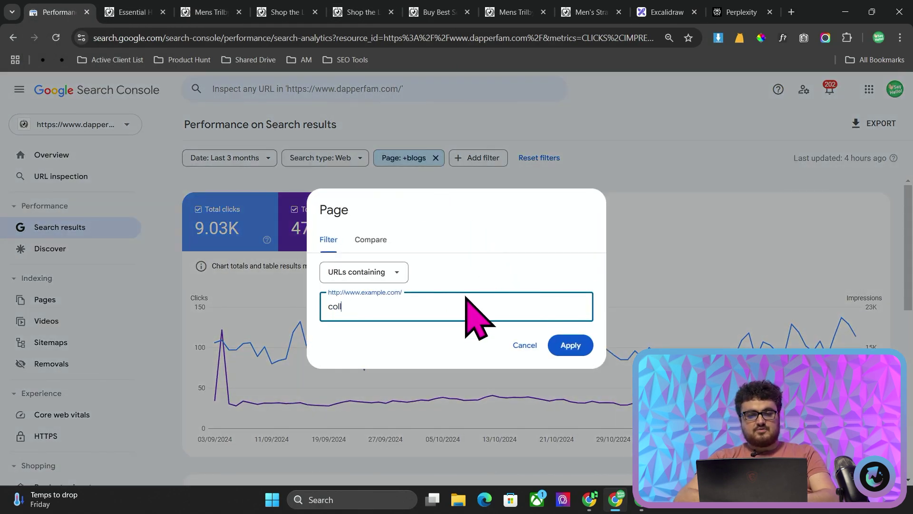
pyautogui.write('collections')
pyautogui.press('Return')
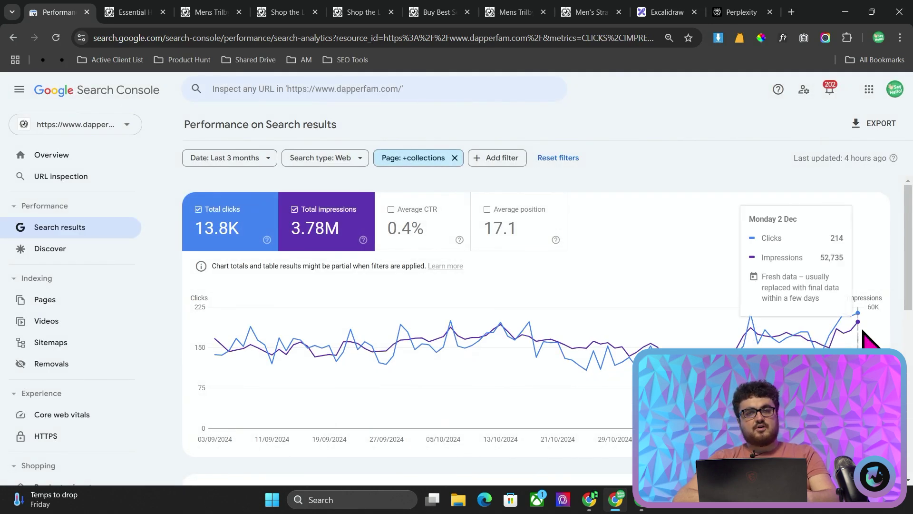
# - Review the top search queries for collection pages, led by 'dapperfam hats' at 218 clicks
pyautogui.scroll(-4, 526, 372)
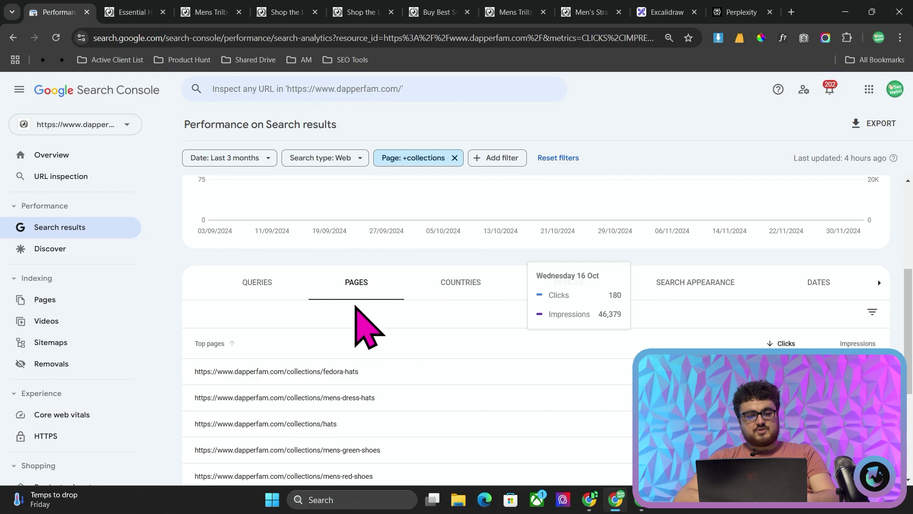
pyautogui.click(281, 298)
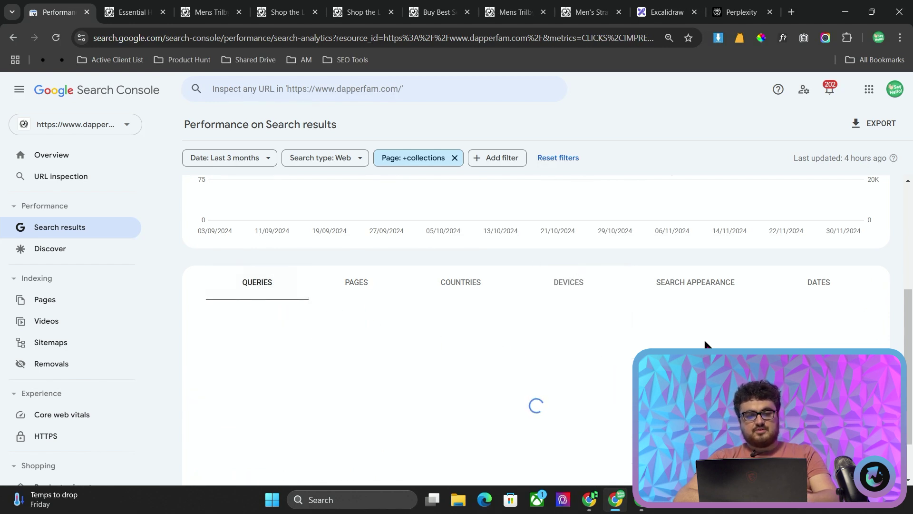
pyautogui.scroll(-1, 536, 333)
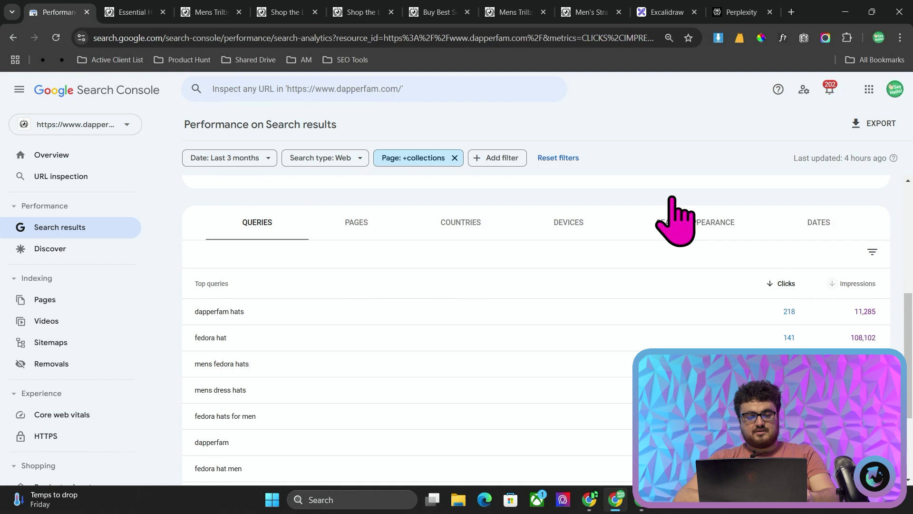
pyautogui.scroll(-1, 456, 357)
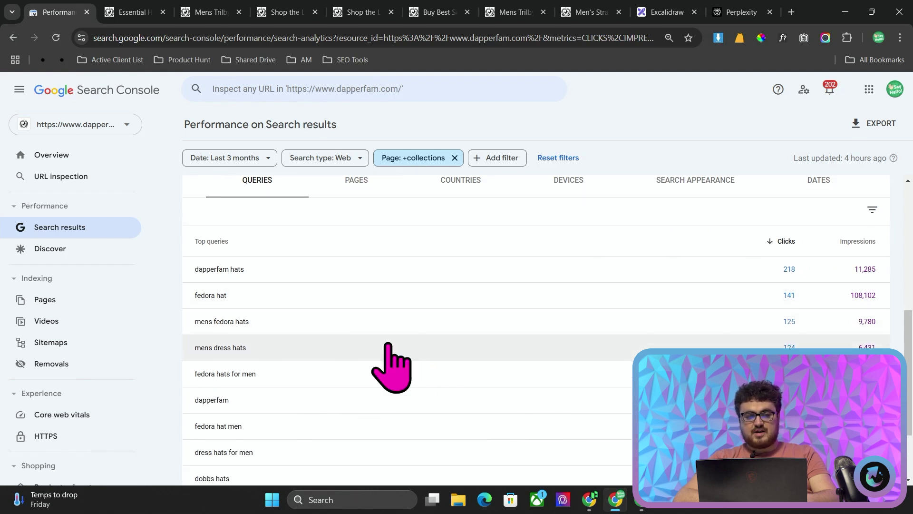
pyautogui.scroll(-1, 380, 356)
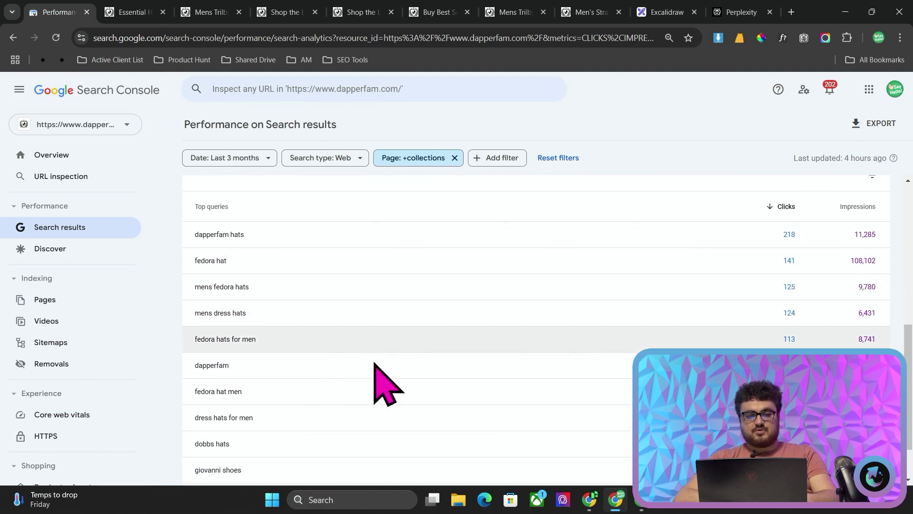
pyautogui.scroll(-1, 333, 395)
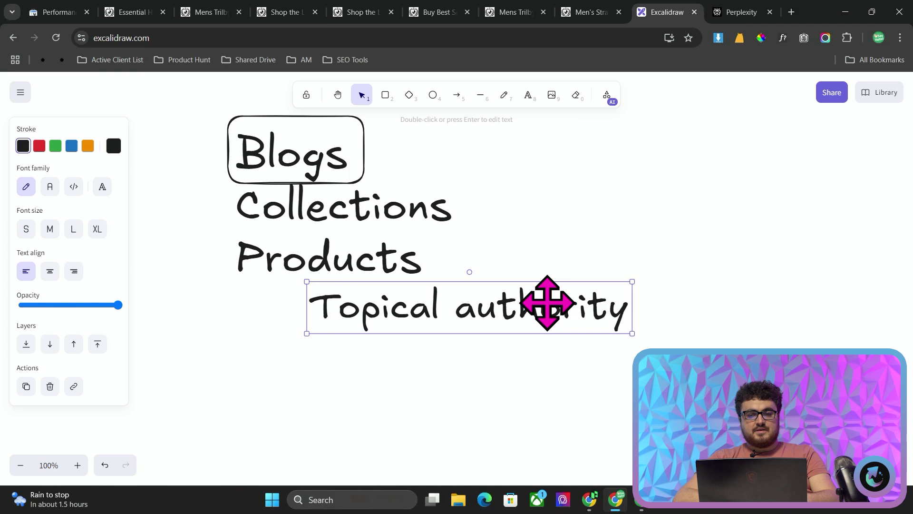
pyautogui.click(79, 12)
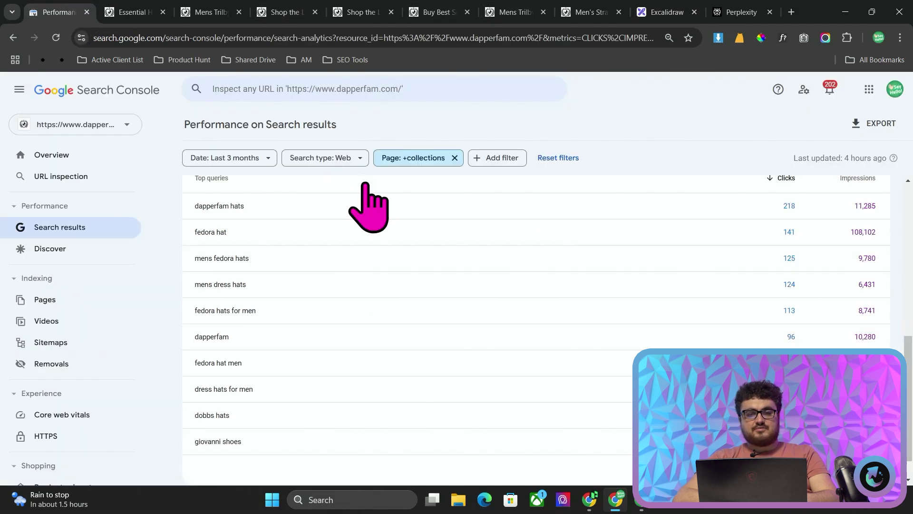
pyautogui.scroll(5, 378, 234)
# - Open the date range settings and close them unchanged, keeping the last 3 months
pyautogui.click(245, 158)
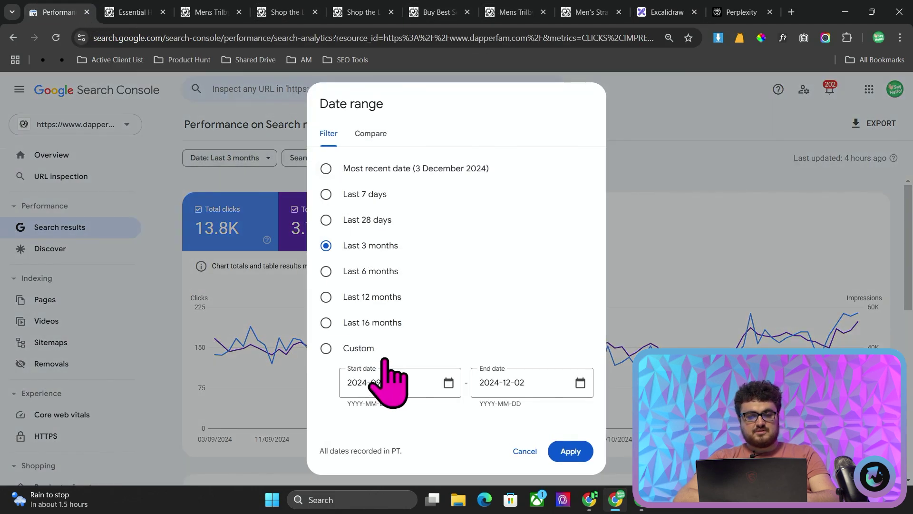
pyautogui.press('Escape')
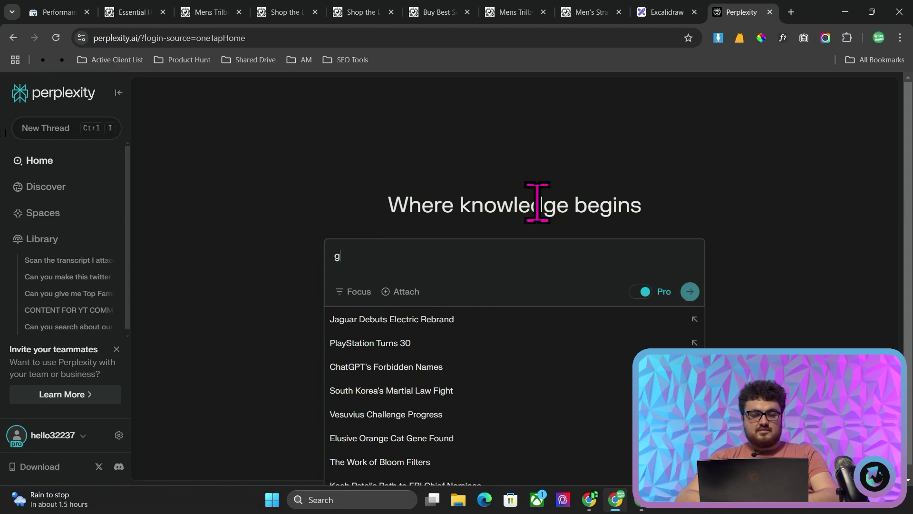
# - Ask Perplexity for a business summary of the Dapper Fam website and copy its answer
pyautogui.write('ve me a business summary of the website dapper fam')
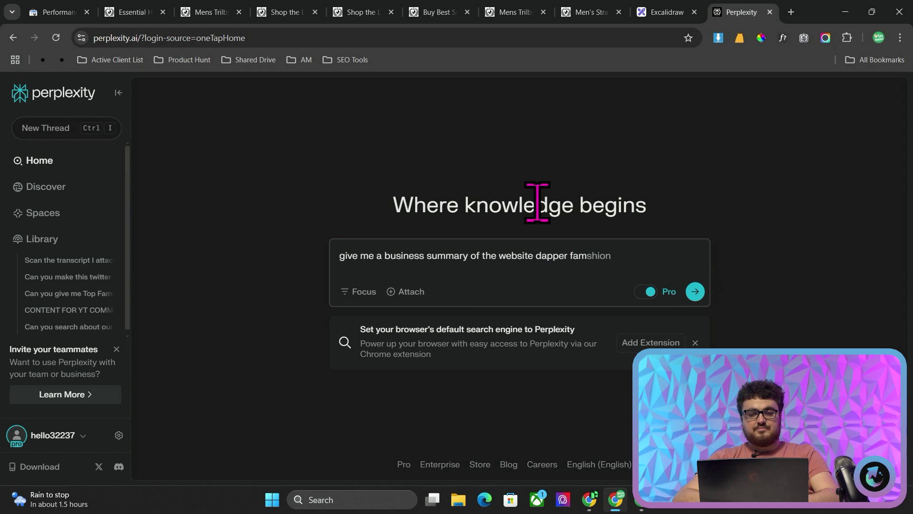
pyautogui.press('Return')
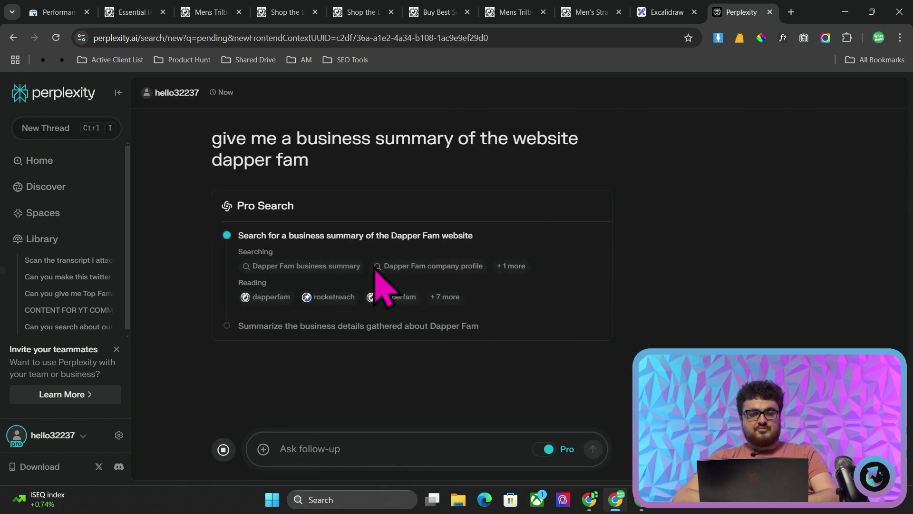
pyautogui.moveTo(433, 351)
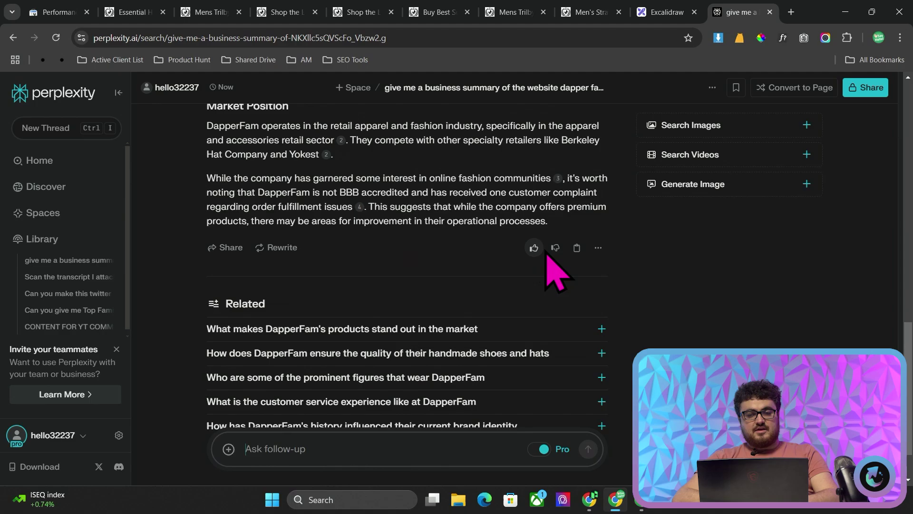
pyautogui.click(577, 249)
pyautogui.hotkey('alt', 'Tab')
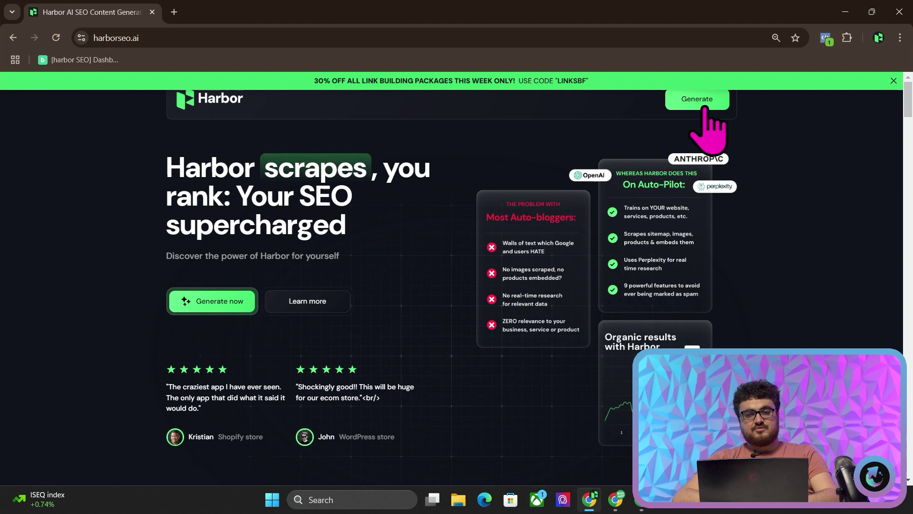
# - Open Harbor's sitemap-based title-suggestion Researcher, then bring up the Topical Authority GPT chat with the GPT list hidden
pyautogui.click(697, 97)
pyautogui.click(65, 146)
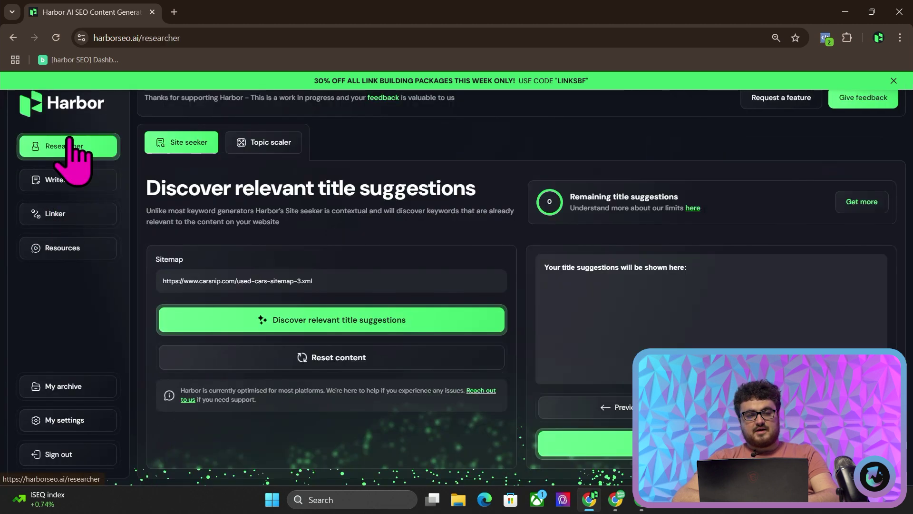
pyautogui.hotkey('alt', 'Tab')
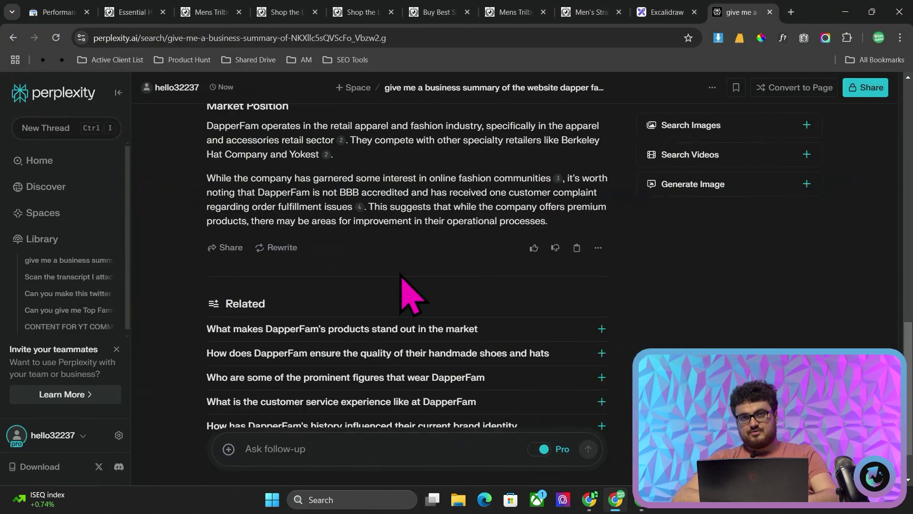
pyautogui.hotkey('alt', 'Tab')
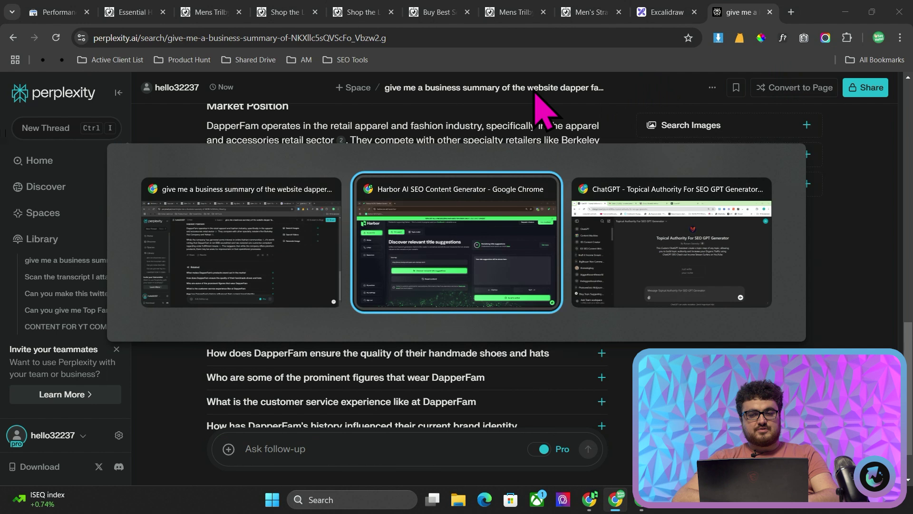
pyautogui.hotkey('alt', 'Tab')
pyautogui.click(23, 92)
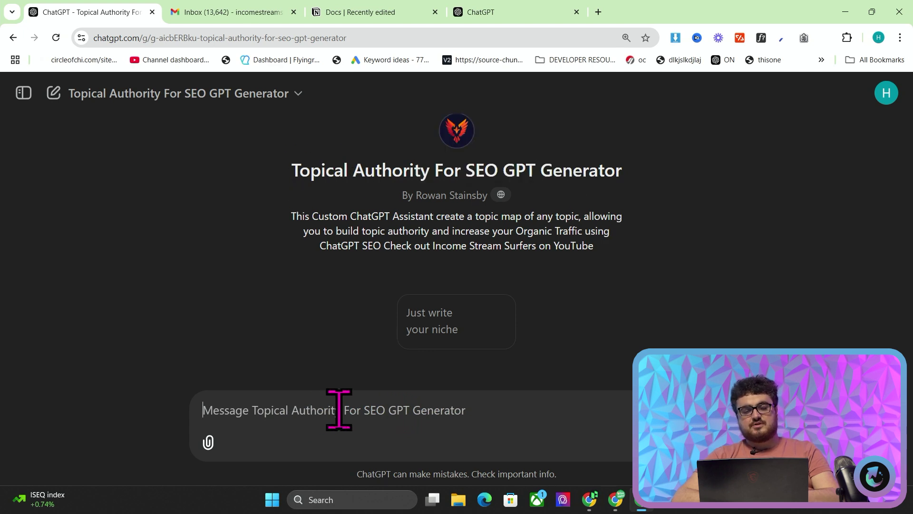
# - Paste the Perplexity DapperFam business summary into the Topical Authority GPT message
pyautogui.hotkey('ctrl', 'v')
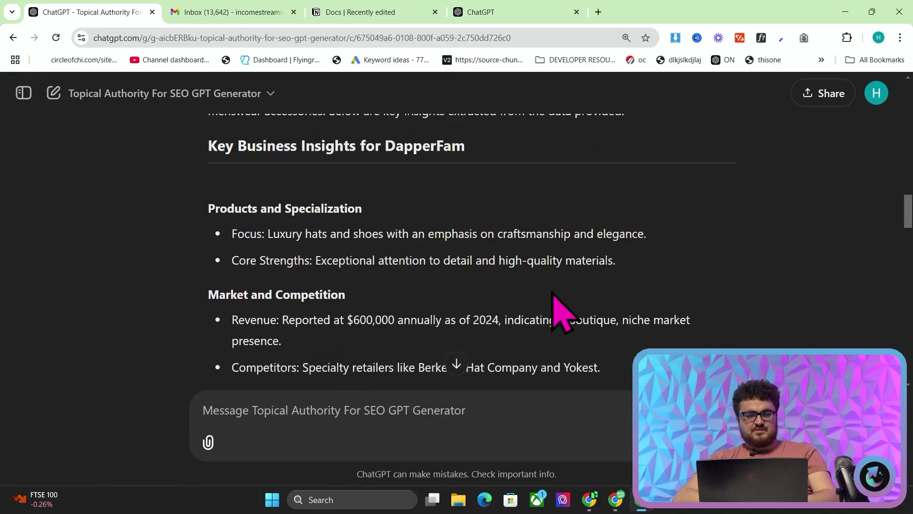
# - Scroll through the generated subpillar tables under each DapperFam pillar page
pyautogui.scroll(-15, 554, 305)
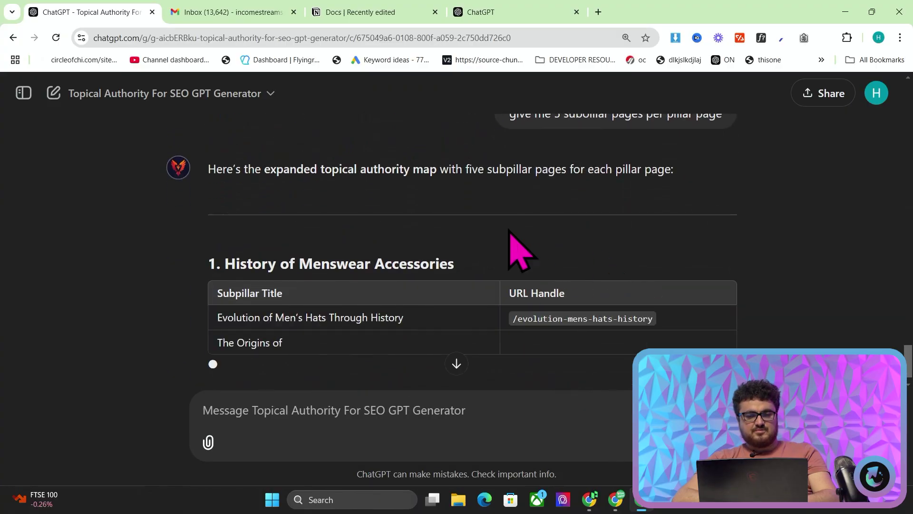
pyautogui.scroll(-1, 548, 214)
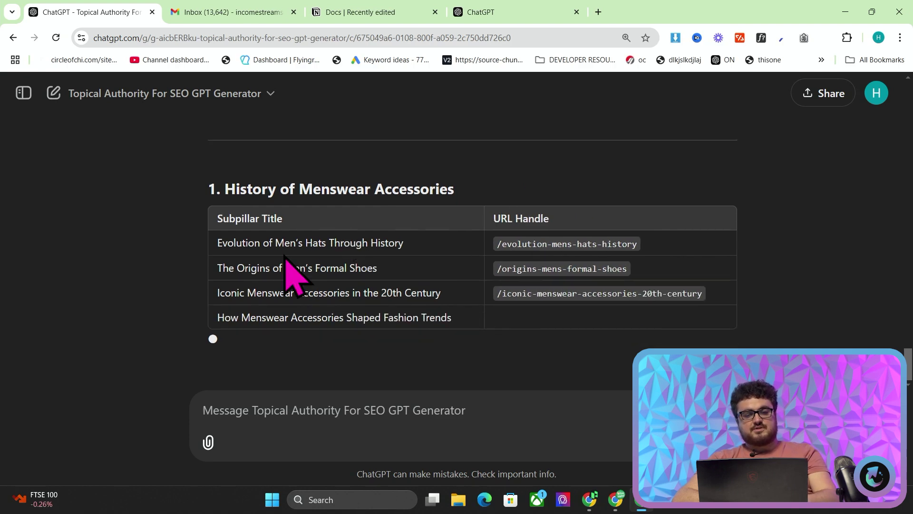
pyautogui.scroll(1, 262, 268)
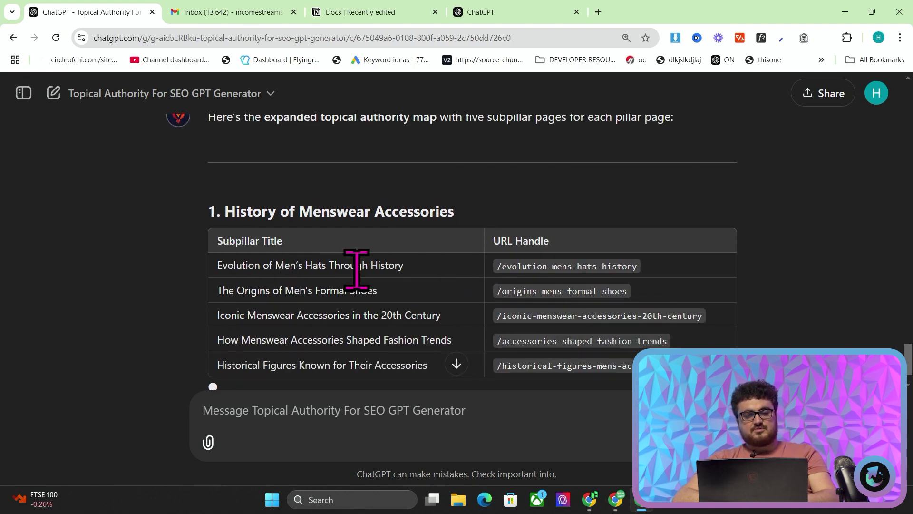
pyautogui.scroll(-1, 347, 291)
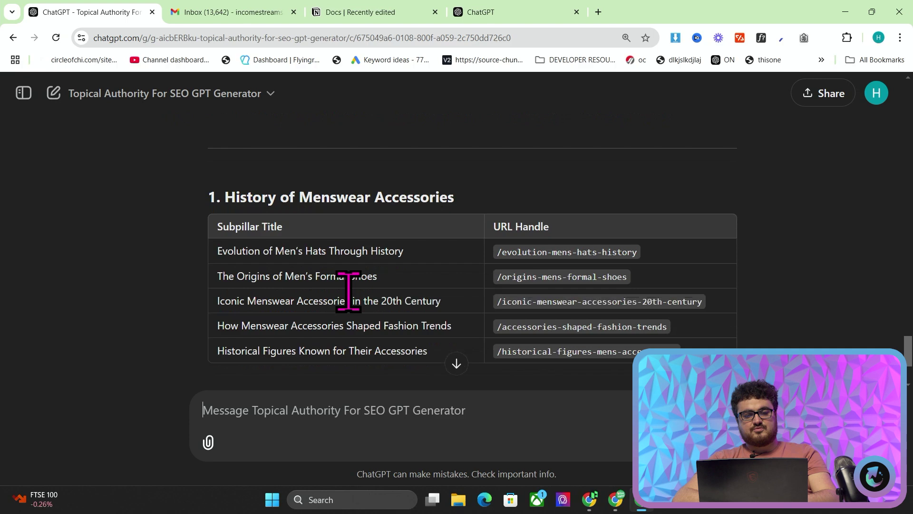
pyautogui.scroll(-4, 357, 271)
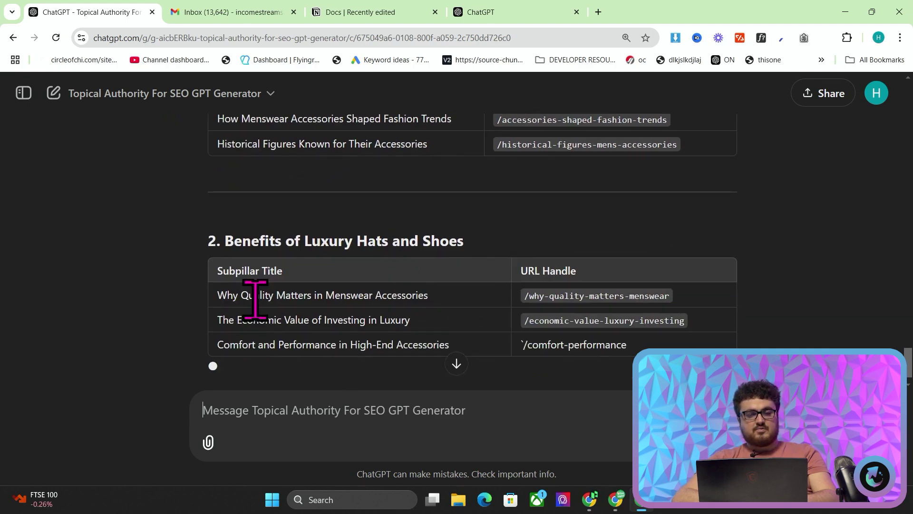
pyautogui.scroll(-1, 397, 286)
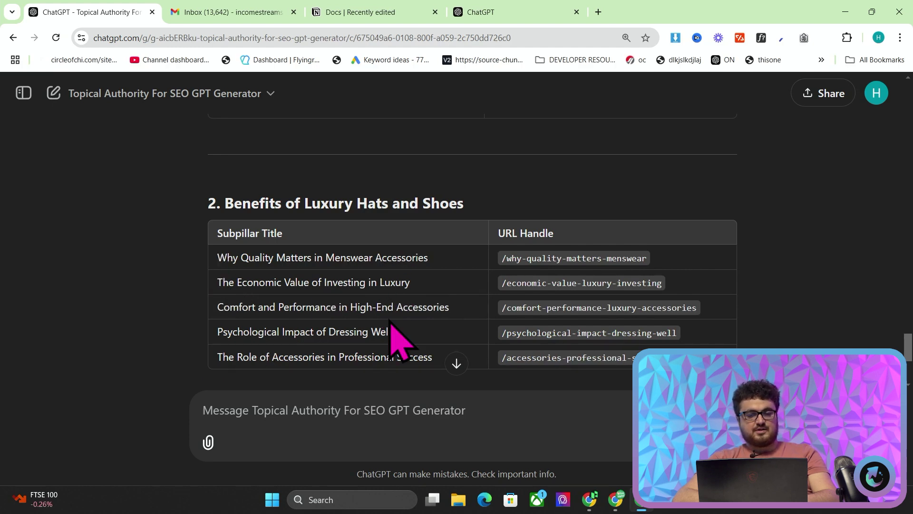
pyautogui.scroll(-1, 388, 318)
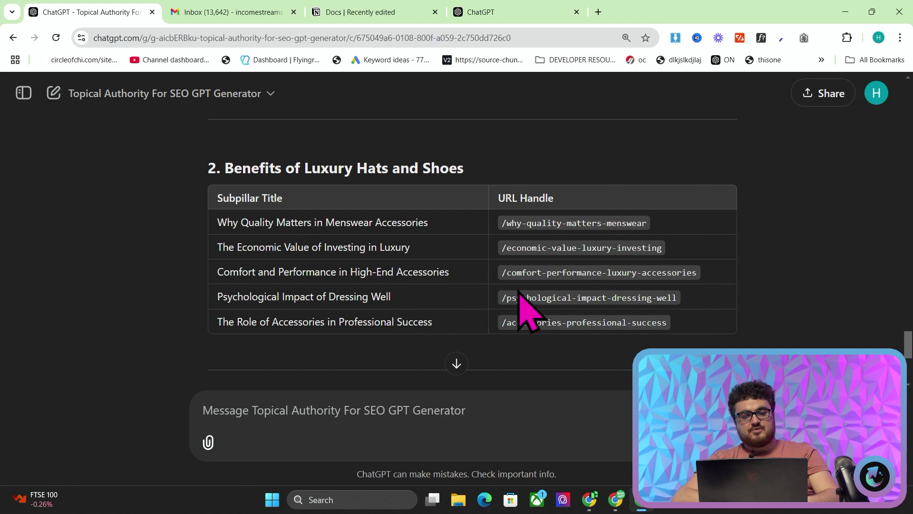
pyautogui.scroll(-4, 526, 306)
# - Find and select the /italian-leather-shoe-craftsmanship URL handle in the subpillar table
pyautogui.scroll(4, 676, 233)
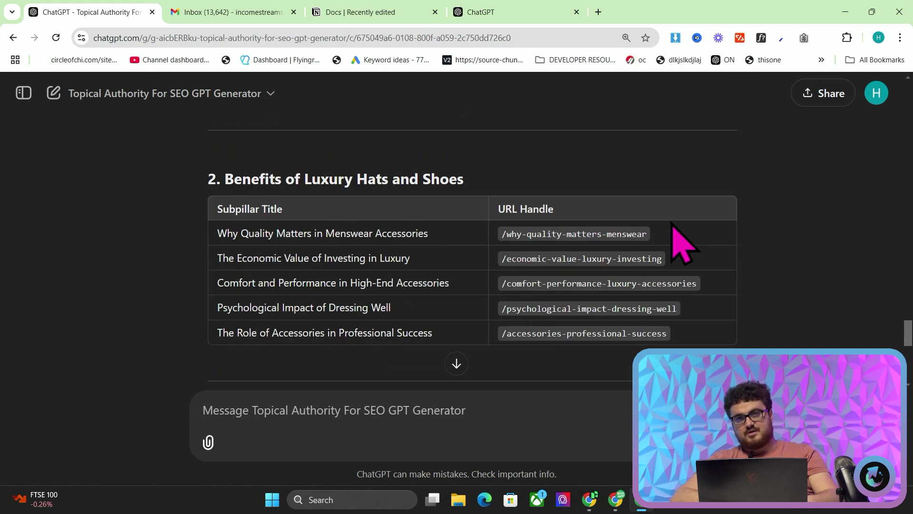
pyautogui.scroll(-4, 680, 242)
pyautogui.scroll(1, 505, 352)
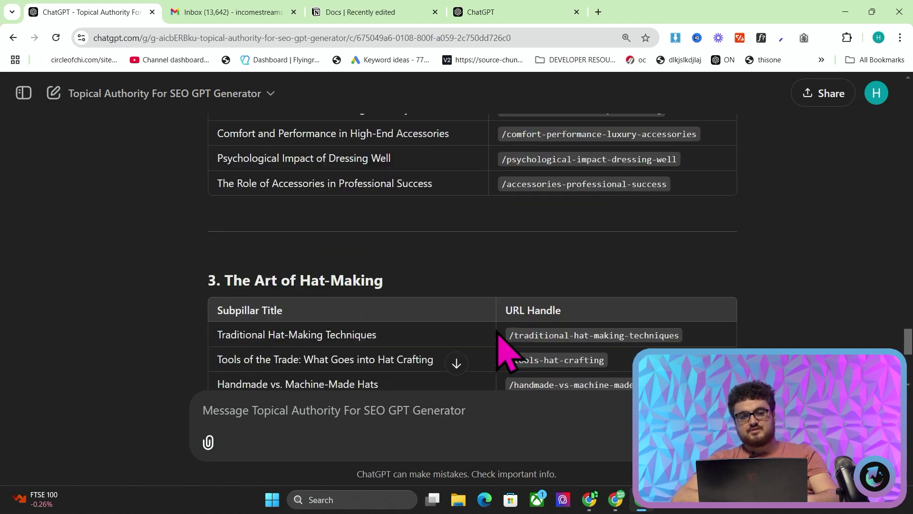
pyautogui.scroll(20, 498, 332)
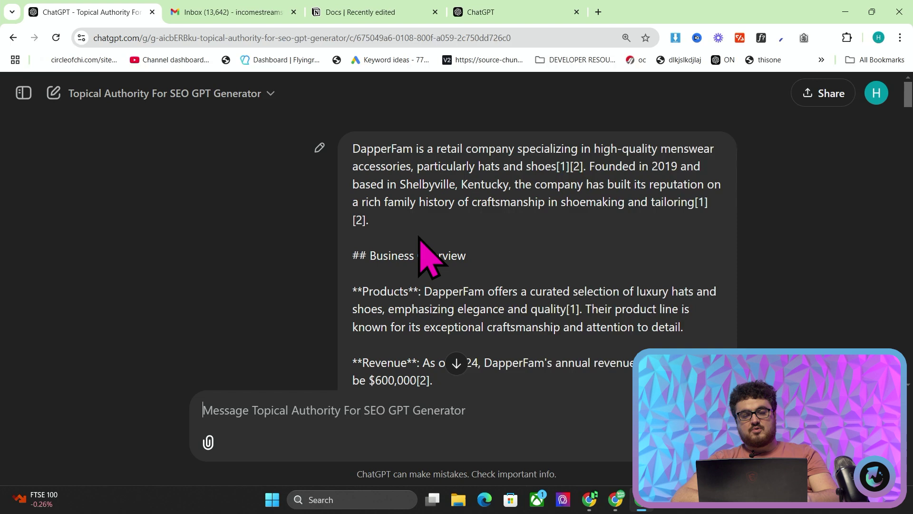
pyautogui.scroll(-20, 461, 195)
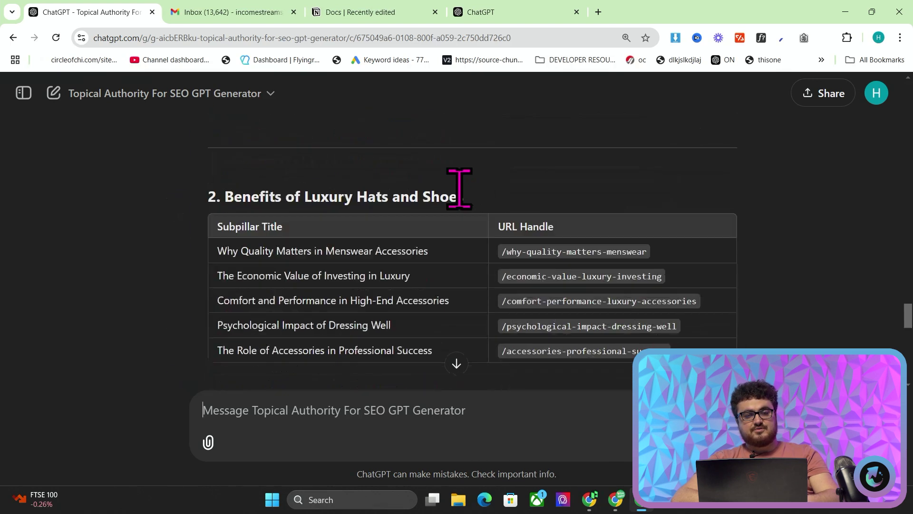
pyautogui.scroll(-5, 490, 204)
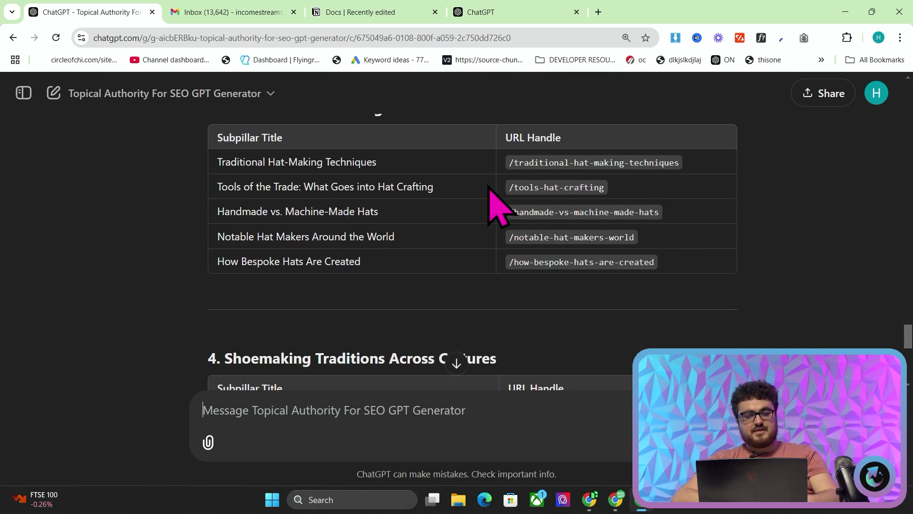
pyautogui.scroll(1, 489, 191)
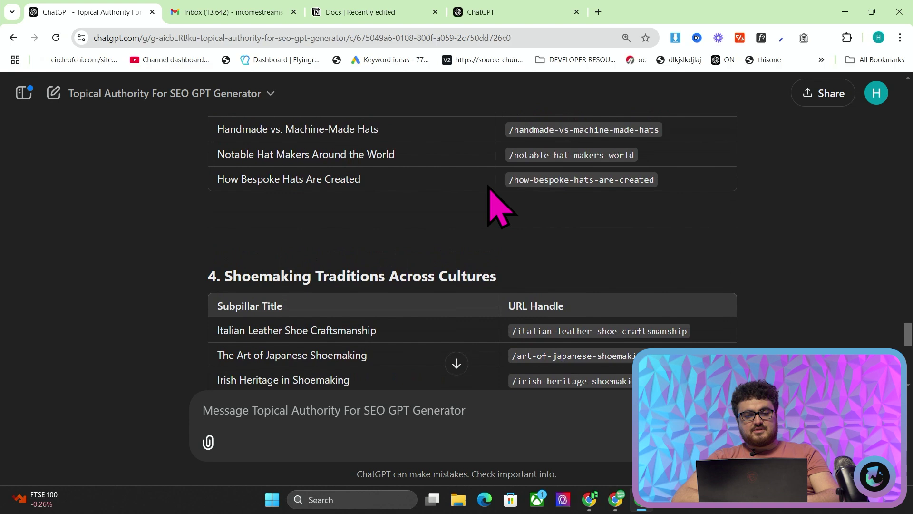
pyautogui.scroll(-1, 552, 328)
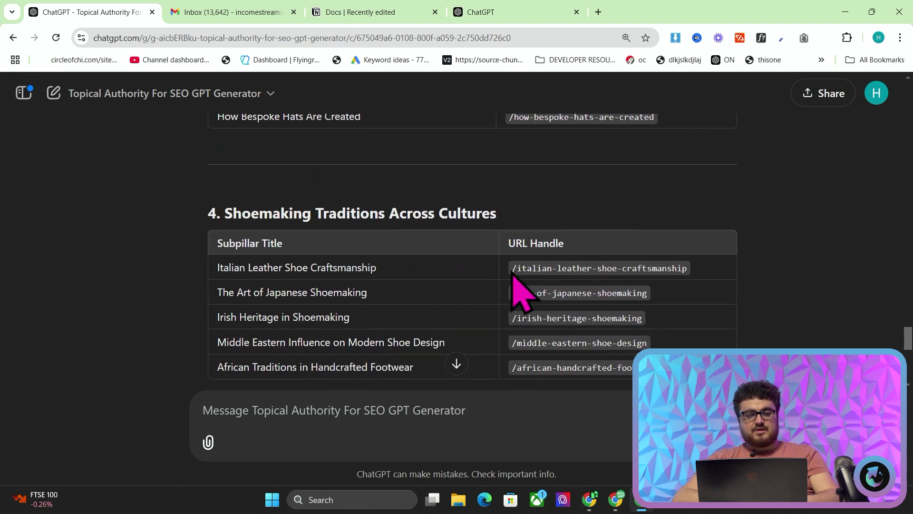
pyautogui.moveTo(512, 272); pyautogui.dragTo(661, 268)
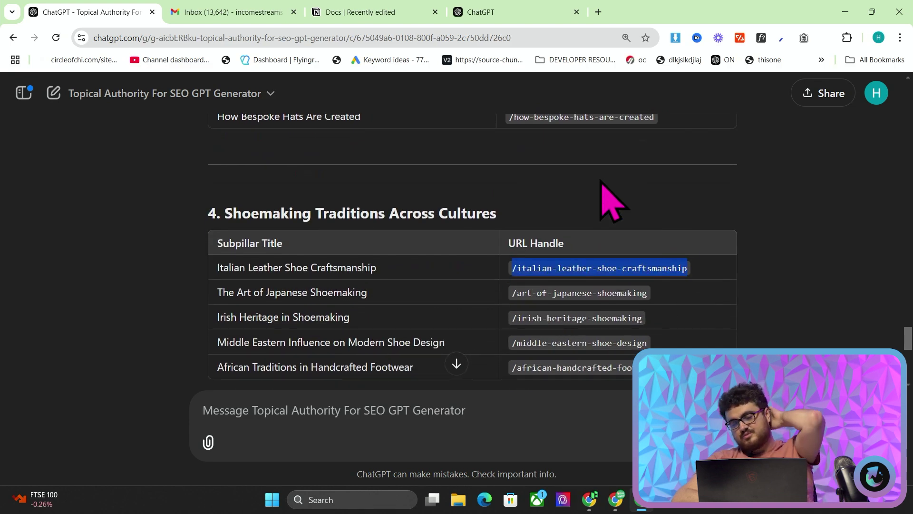
# - Load the DapperFam sitemap index in a new tab and open its collections sitemap
pyautogui.click(600, 9)
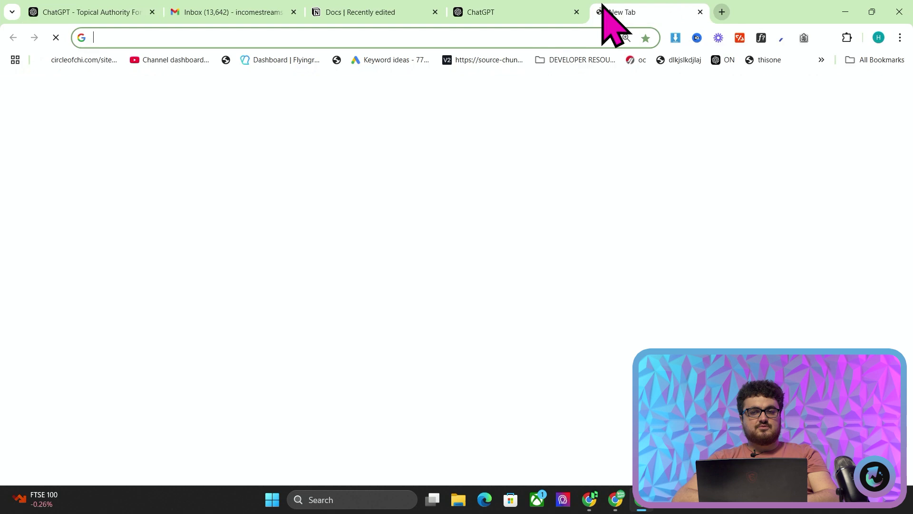
pyautogui.write('dapperfam')
pyautogui.press('Return')
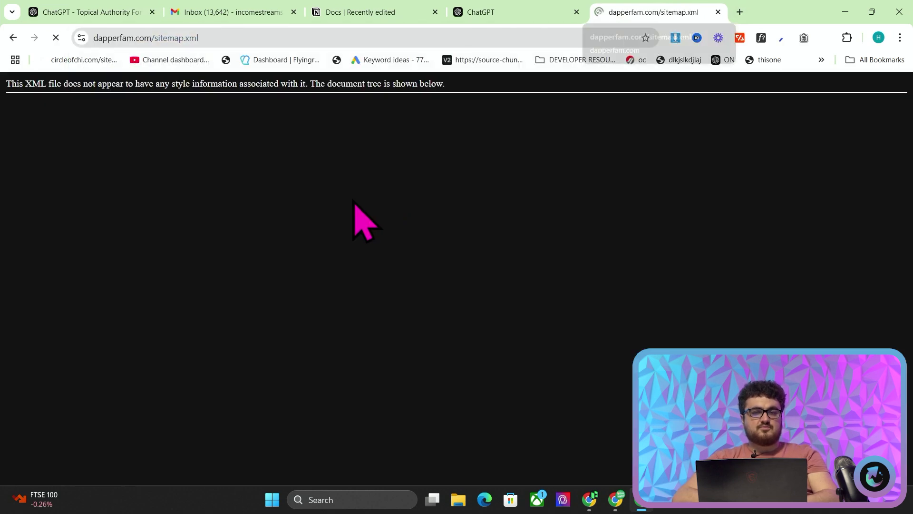
pyautogui.moveTo(397, 213); pyautogui.dragTo(44, 202)
pyautogui.hotkey('ctrl', 'c')
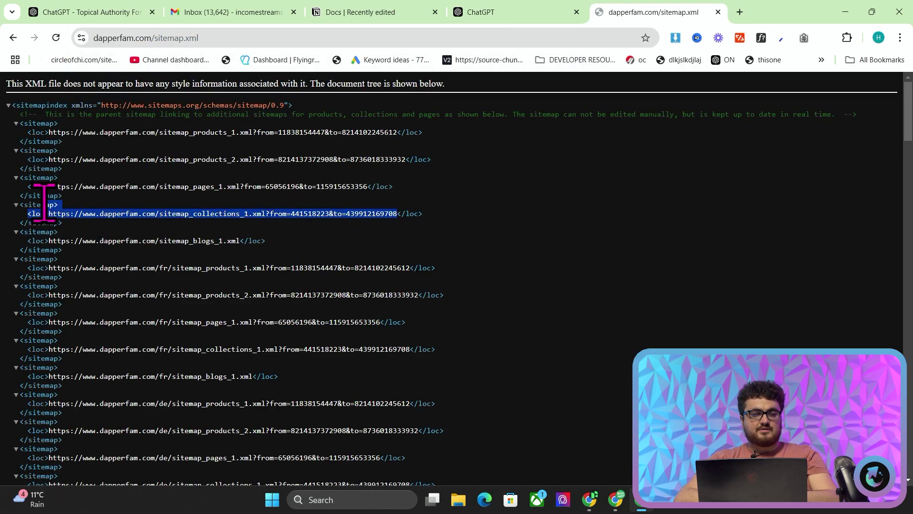
pyautogui.click(217, 38)
pyautogui.hotkey('ctrl', 'v')
pyautogui.moveTo(135, 38); pyautogui.dragTo(10, 46)
pyautogui.press('BackSpace')
pyautogui.press('Return')
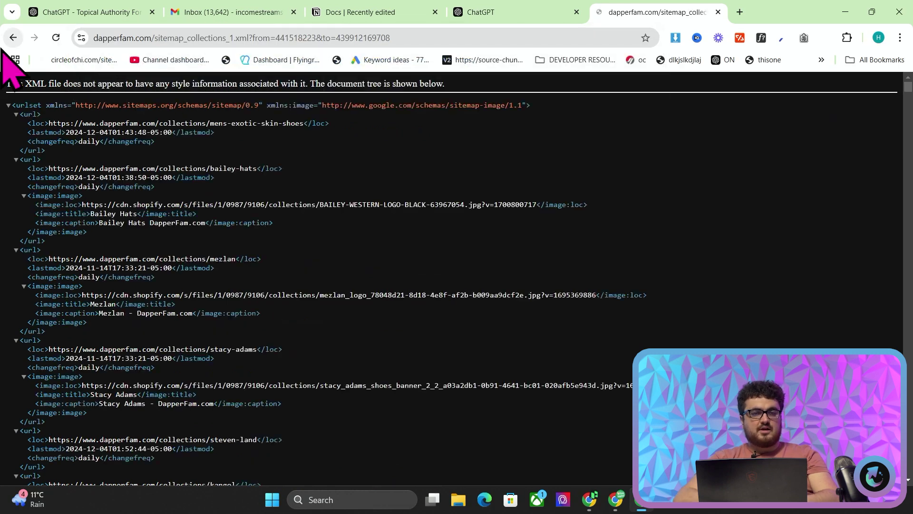
# - Search the collections sitemap for 'italian' and 'leather' matches like mens-leather-shoes
pyautogui.scroll(-1, 302, 299)
pyautogui.hotkey('ctrl', 'f')
pyautogui.write('italian')
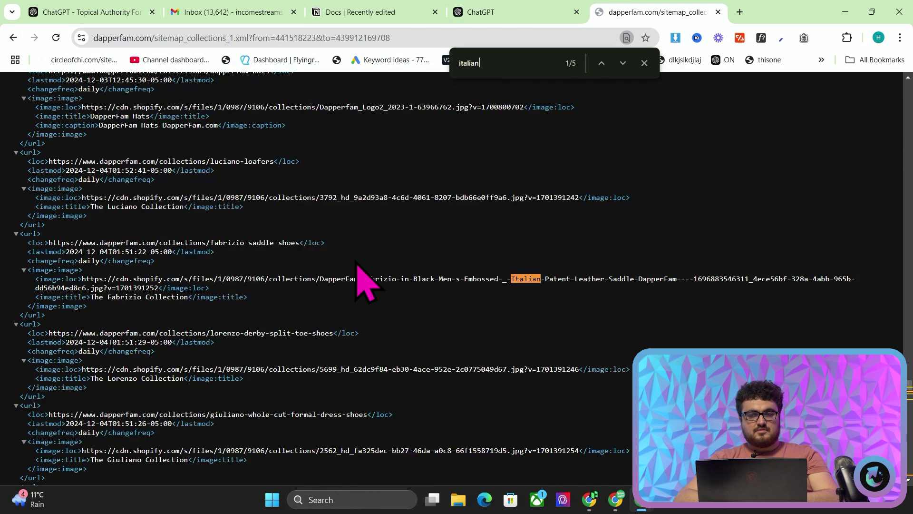
pyautogui.press('Return')
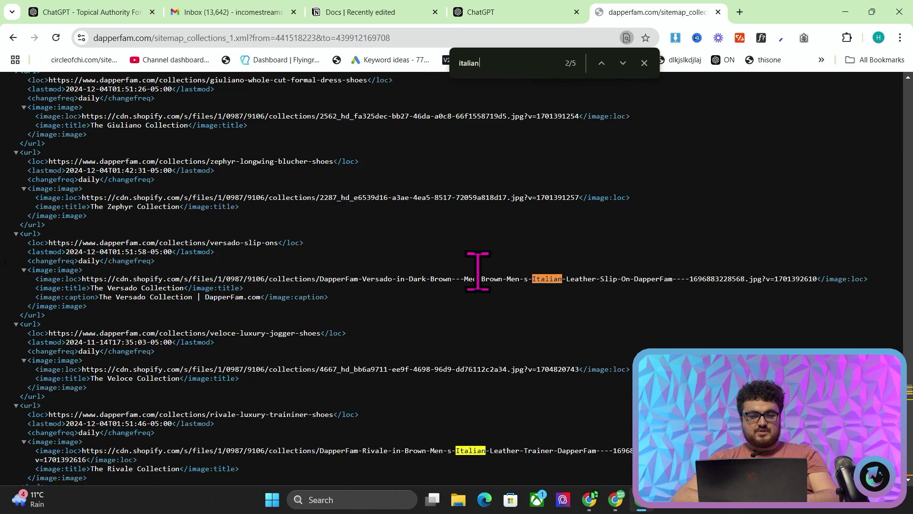
pyautogui.scroll(-1, 410, 232)
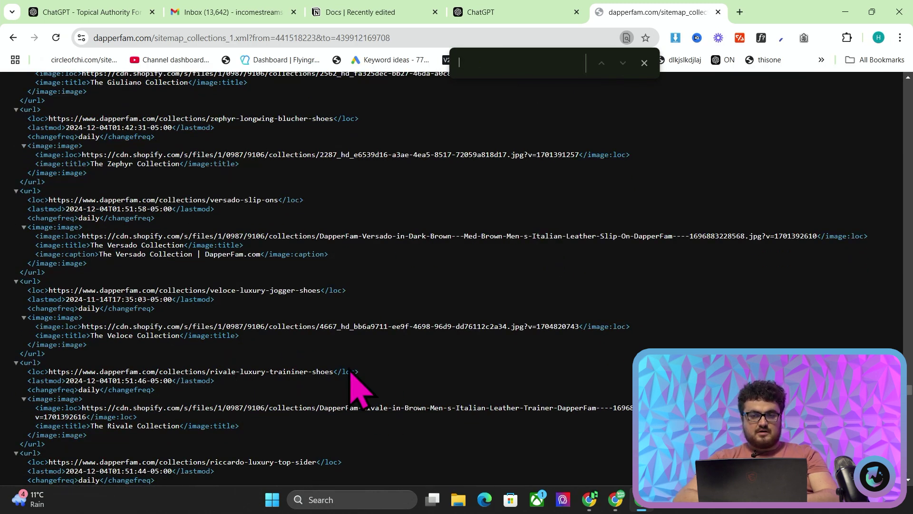
pyautogui.write('leather')
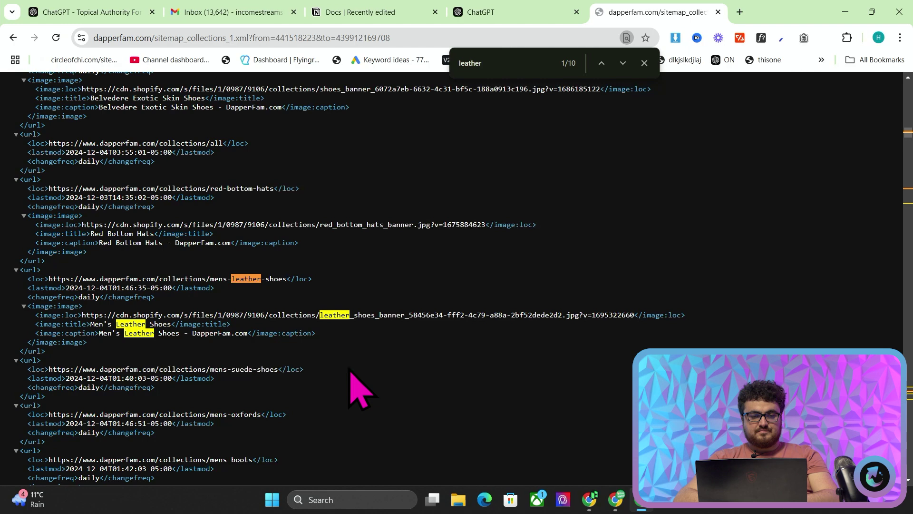
pyautogui.press('Return')
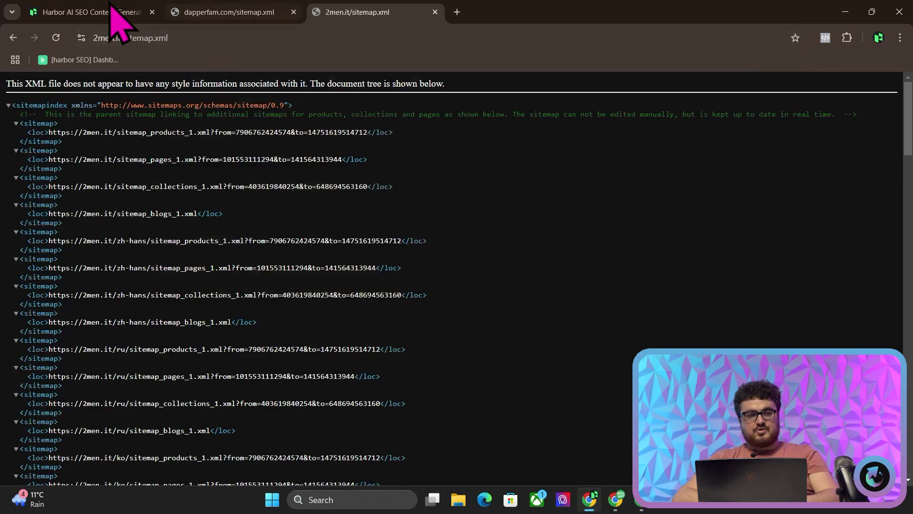
# - Return to ChatGPT's Topical Authority conversation and scroll to the Luxury Hat Styles for Every Occasion table
pyautogui.click(33, 10)
pyautogui.hotkey('alt', 'Tab')
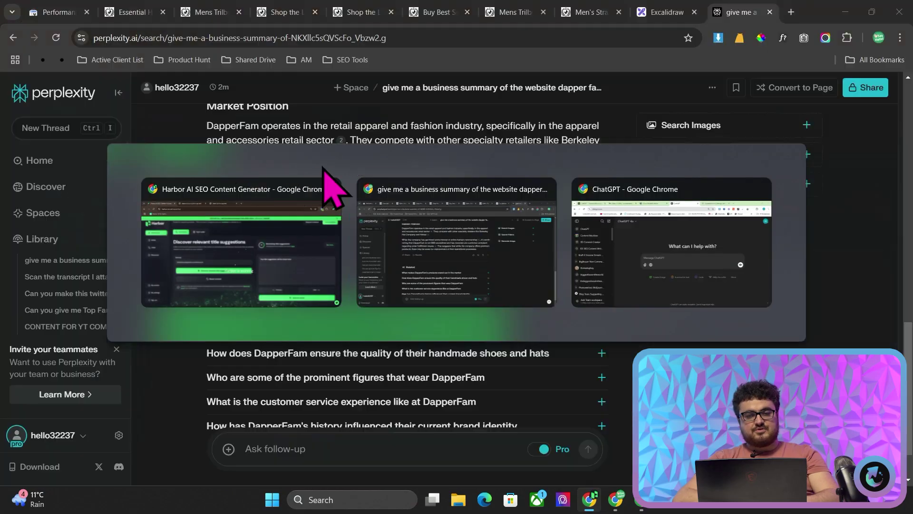
pyautogui.hotkey('alt', 'Tab')
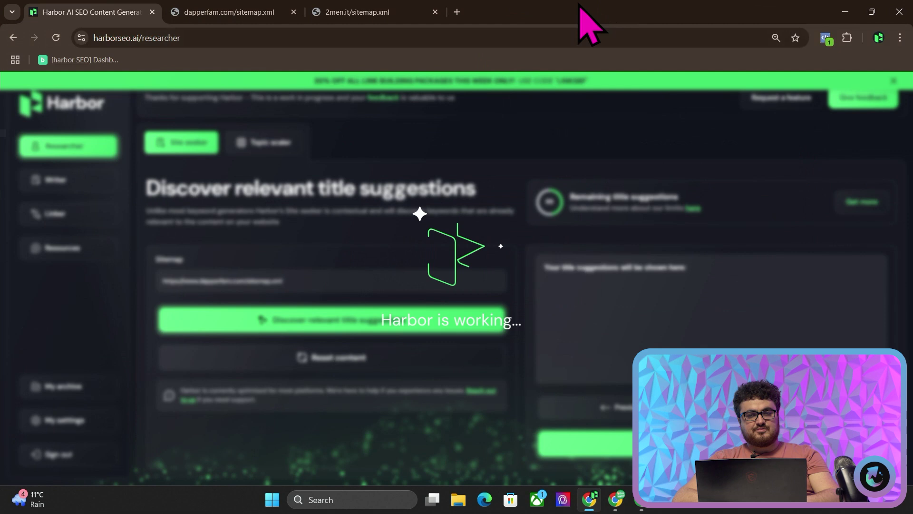
pyautogui.hotkey('alt', 'Tab')
pyautogui.press('Tab')
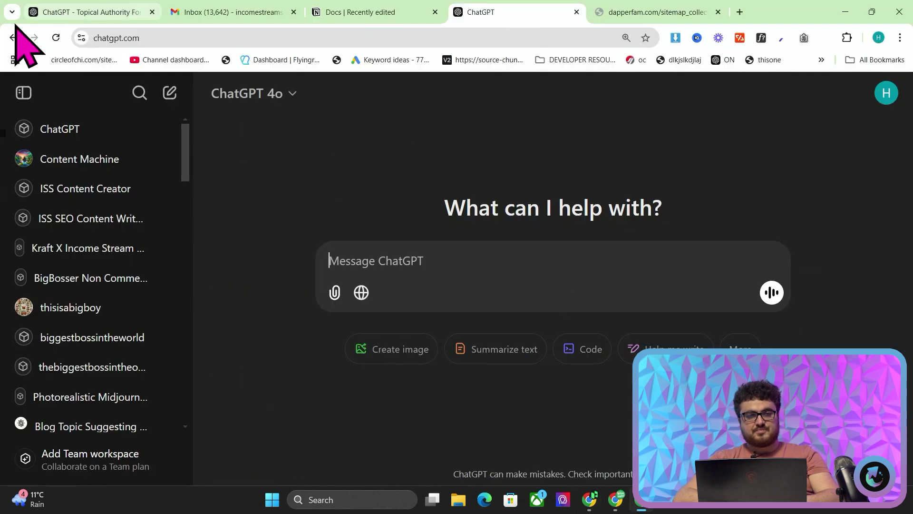
pyautogui.click(39, 9)
pyautogui.scroll(-2, 396, 217)
pyautogui.scroll(-7, 404, 238)
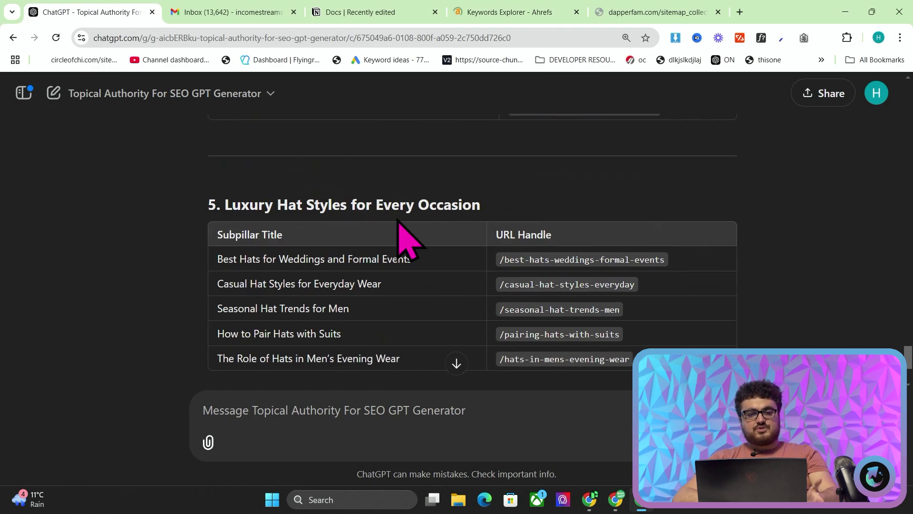
pyautogui.scroll(4, 398, 216)
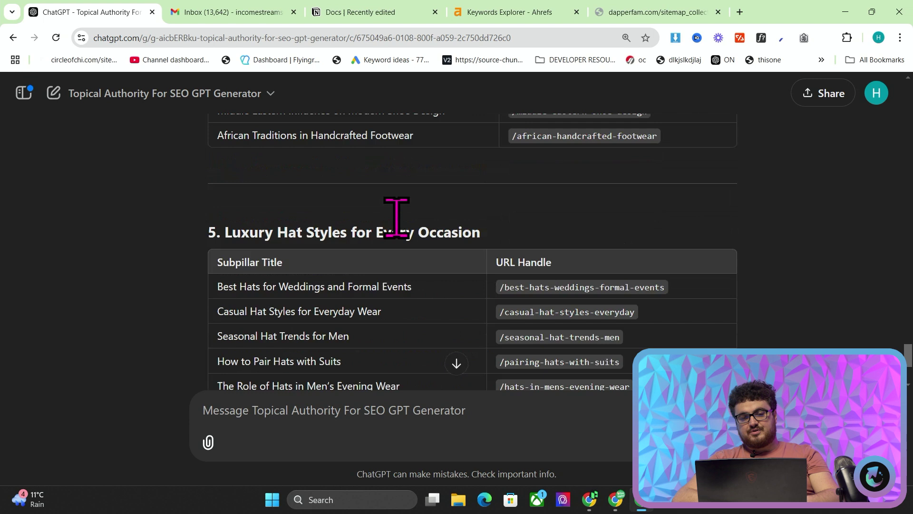
pyautogui.scroll(-1, 398, 217)
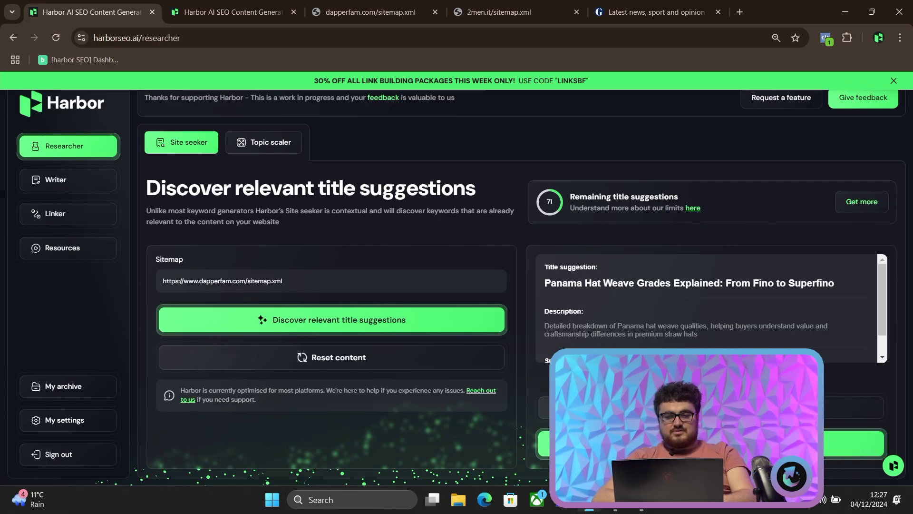
# - Step through Harbor suggestions to Best Mystery Boxes, then back to highlight the Custom Shoe Measurement Guide title
pyautogui.click(760, 407)
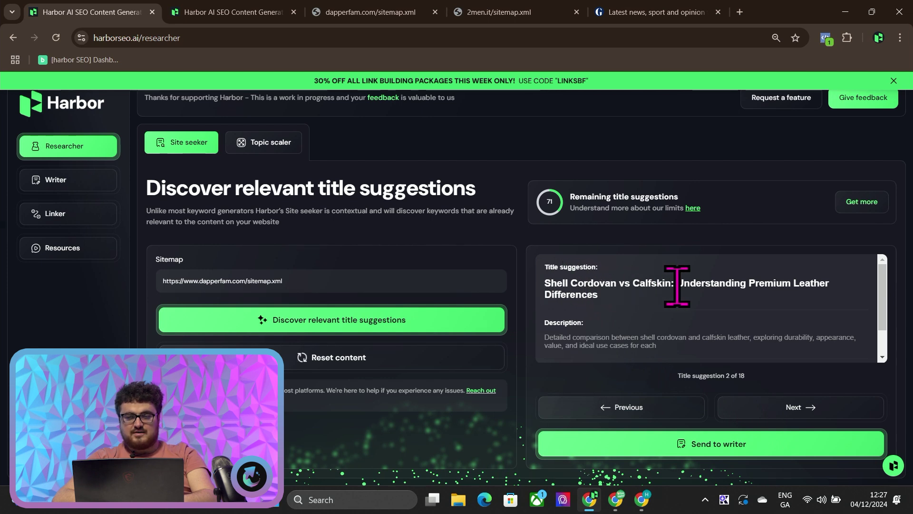
pyautogui.click(747, 408)
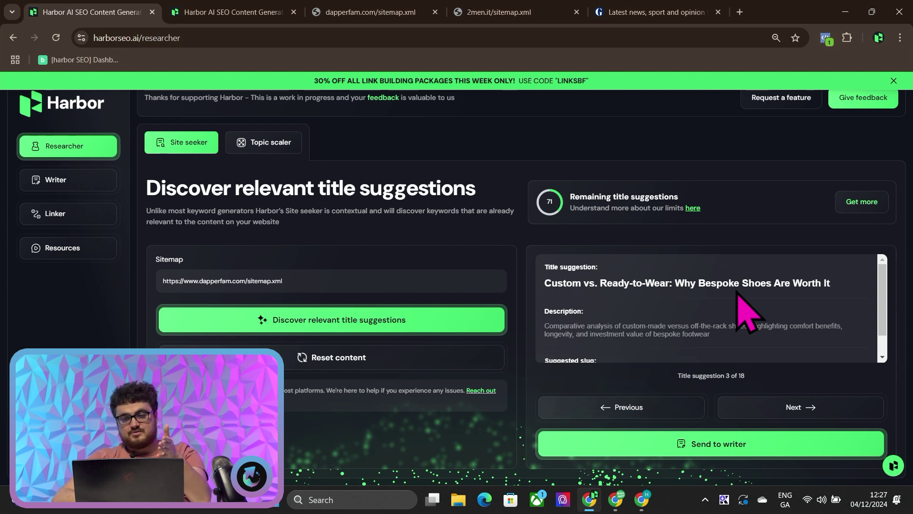
pyautogui.click(750, 408)
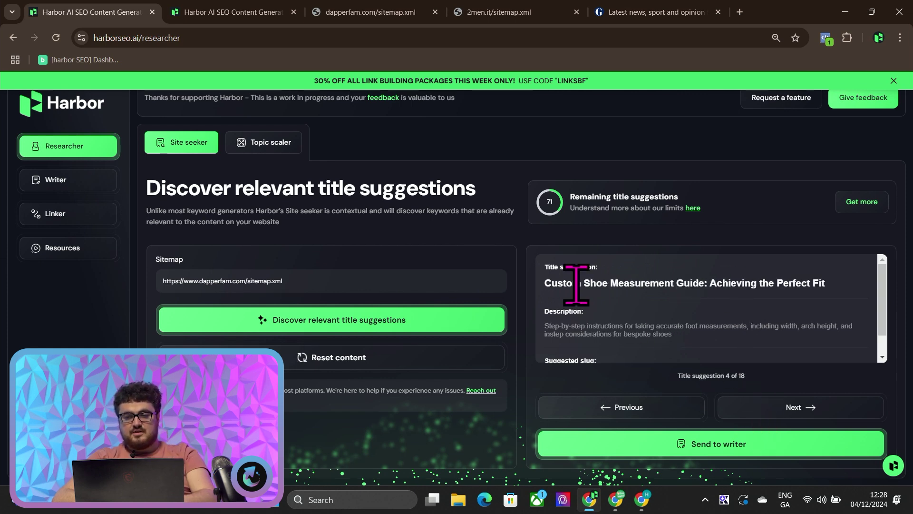
pyautogui.click(751, 408)
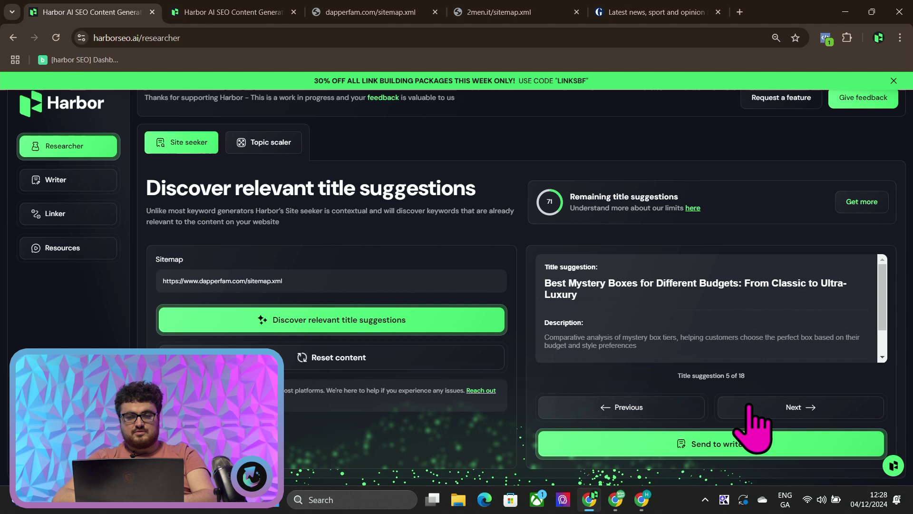
pyautogui.click(644, 412)
pyautogui.moveTo(610, 277); pyautogui.dragTo(649, 295)
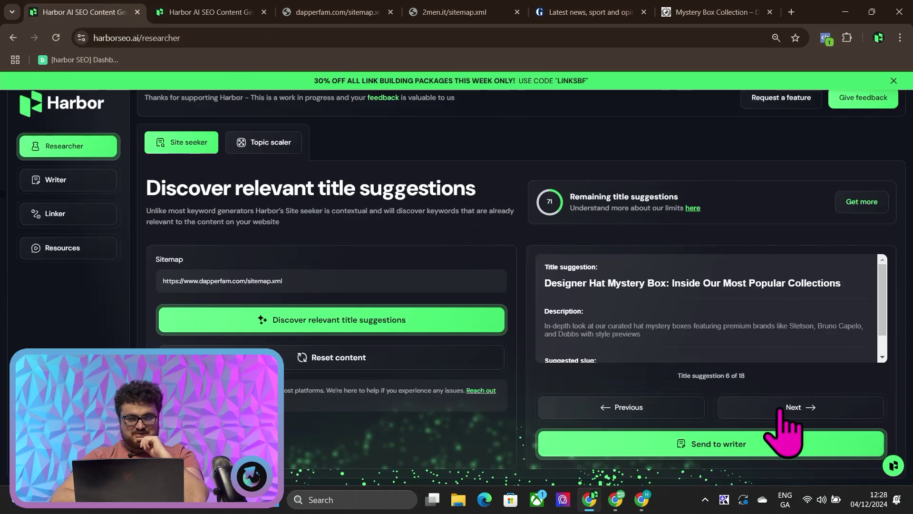
# - Advance to suggestion 10 of 18, Best Premium Wide Brim Fedoras Under $300, and inspect its title
pyautogui.click(780, 408)
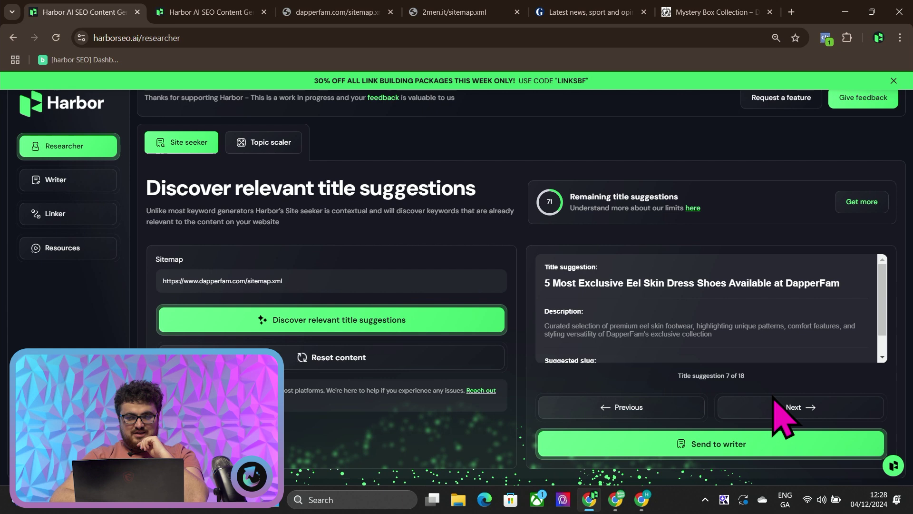
pyautogui.click(782, 412)
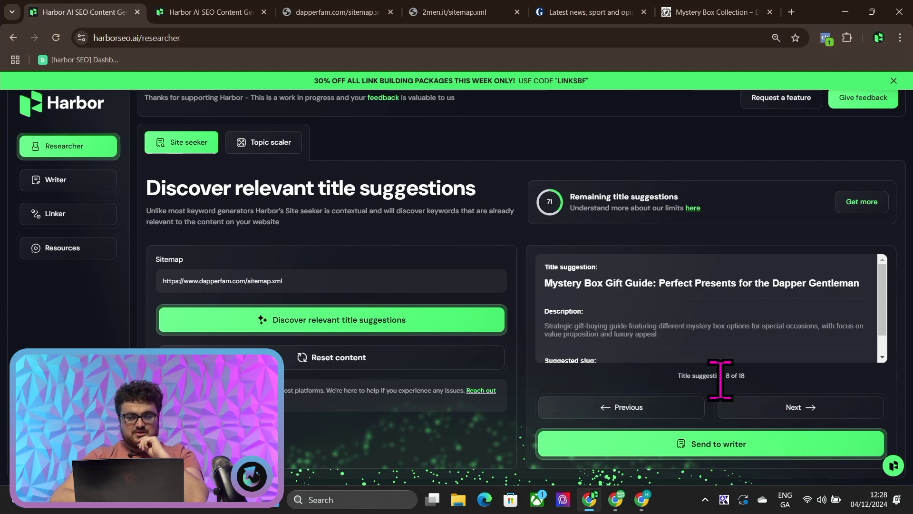
pyautogui.click(765, 404)
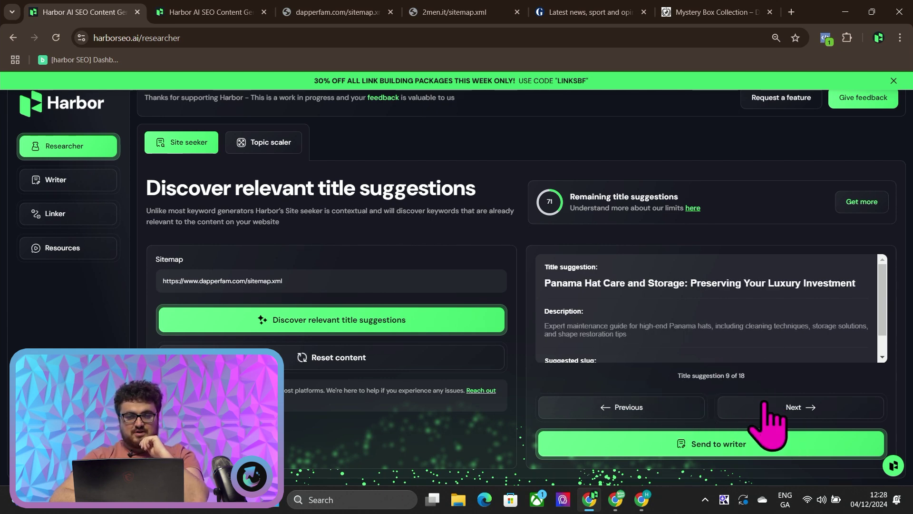
pyautogui.click(765, 404)
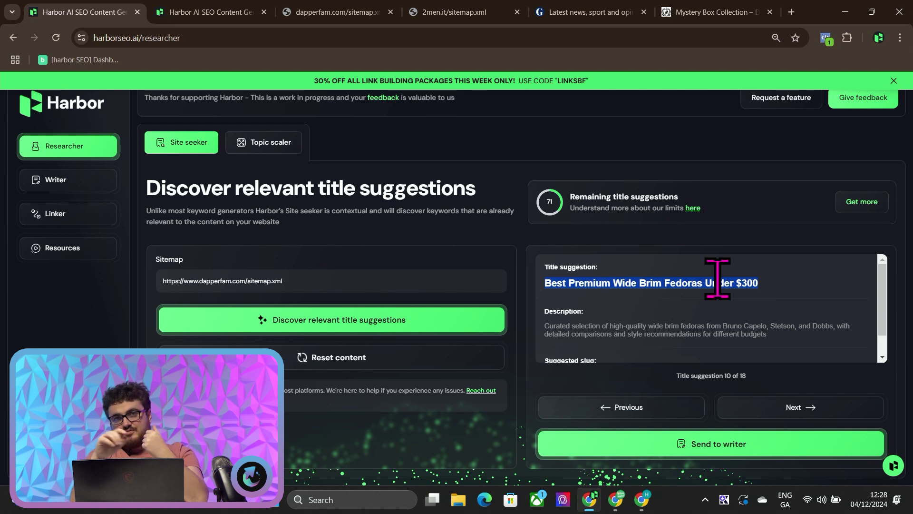
pyautogui.click(581, 294)
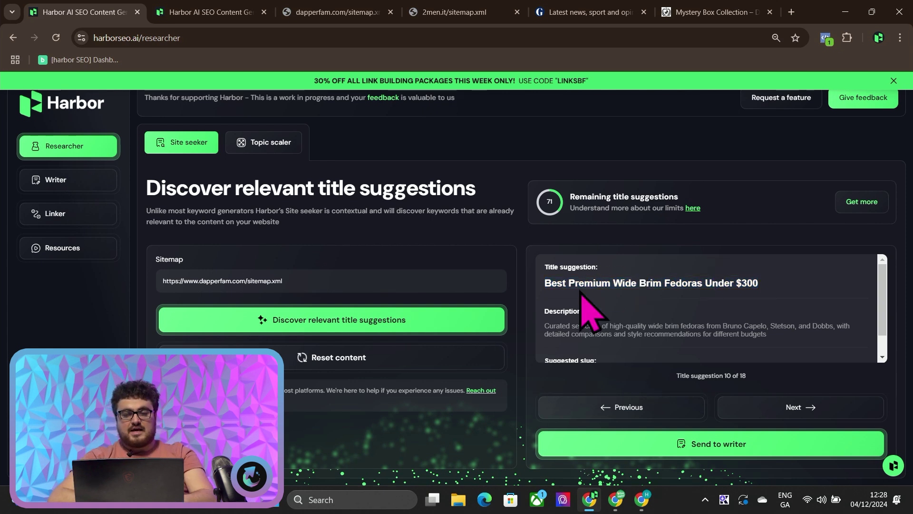
pyautogui.rightClick(779, 290)
pyautogui.click(718, 240)
pyautogui.click(693, 281)
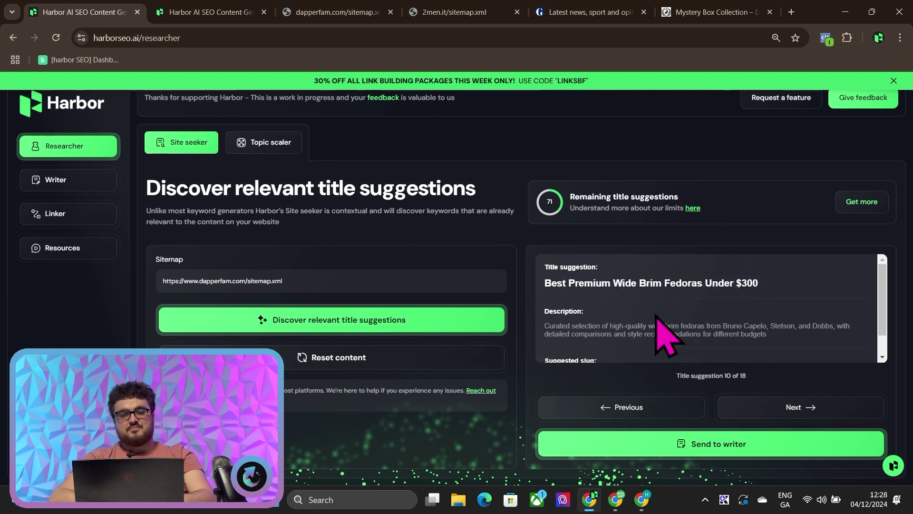
# - Switch to ChatGPT's Topical Authority conversation and scroll through the hats table
pyautogui.hotkey('alt', 'Tab')
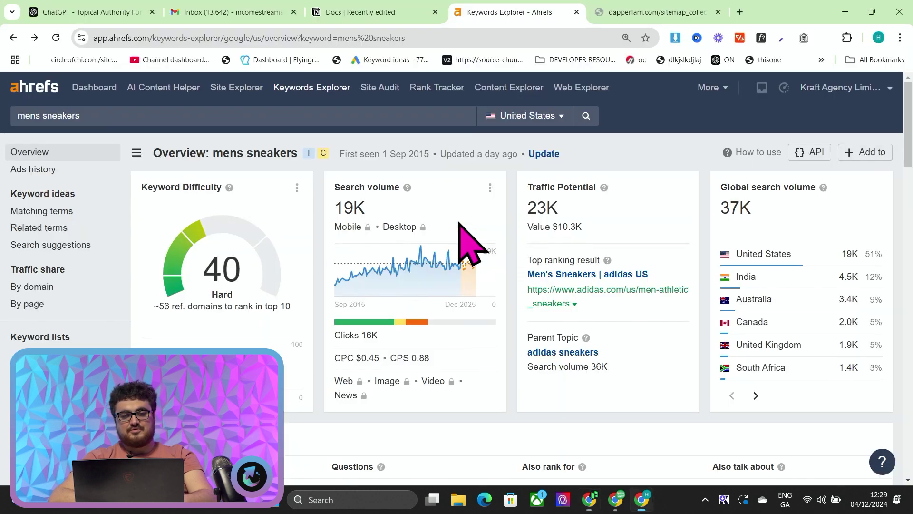
pyautogui.click(122, 14)
pyautogui.scroll(-5, 363, 265)
pyautogui.scroll(-15, 363, 265)
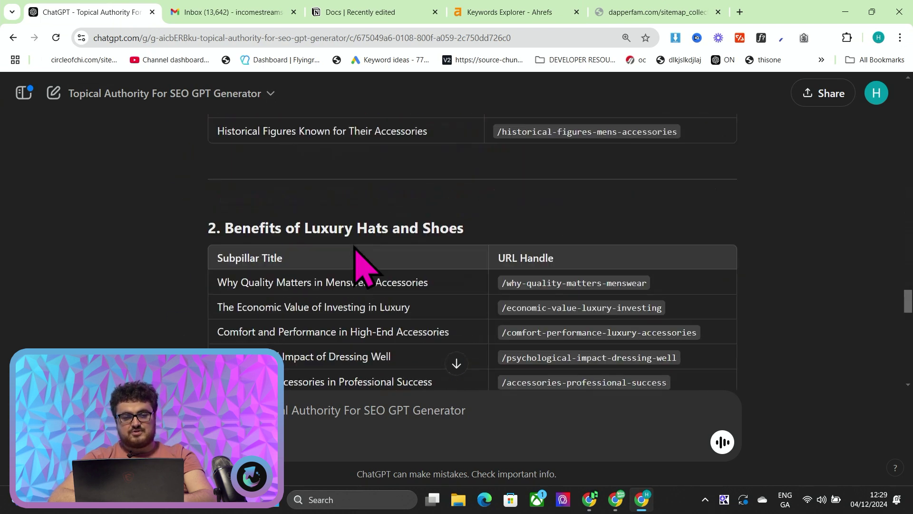
pyautogui.scroll(5, 285, 214)
pyautogui.scroll(-6, 295, 230)
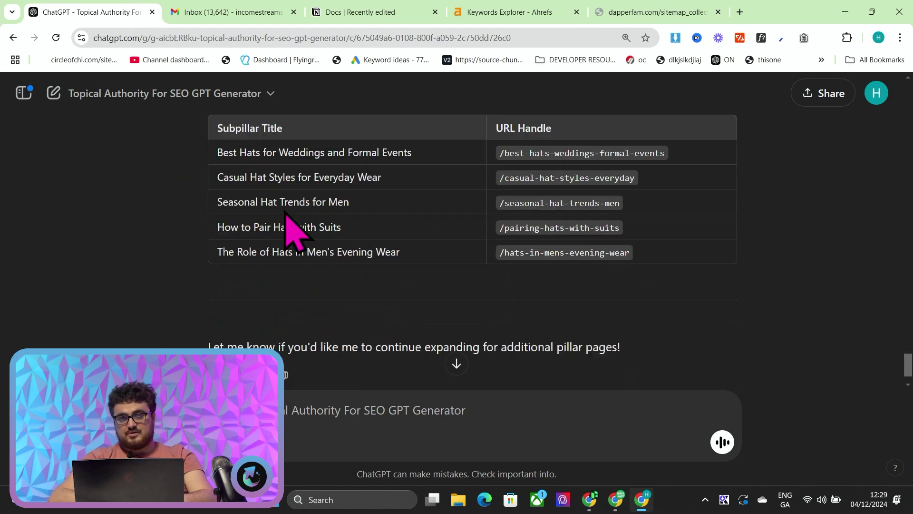
# - Bring the Perplexity DapperFam business summary to the front
pyautogui.hotkey('alt', 'Tab')
pyautogui.hotkey('alt', 'Tab')
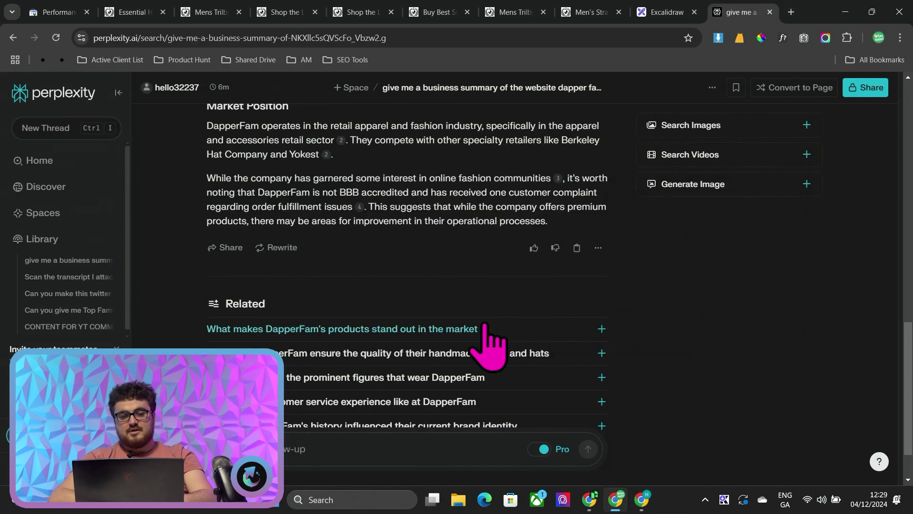